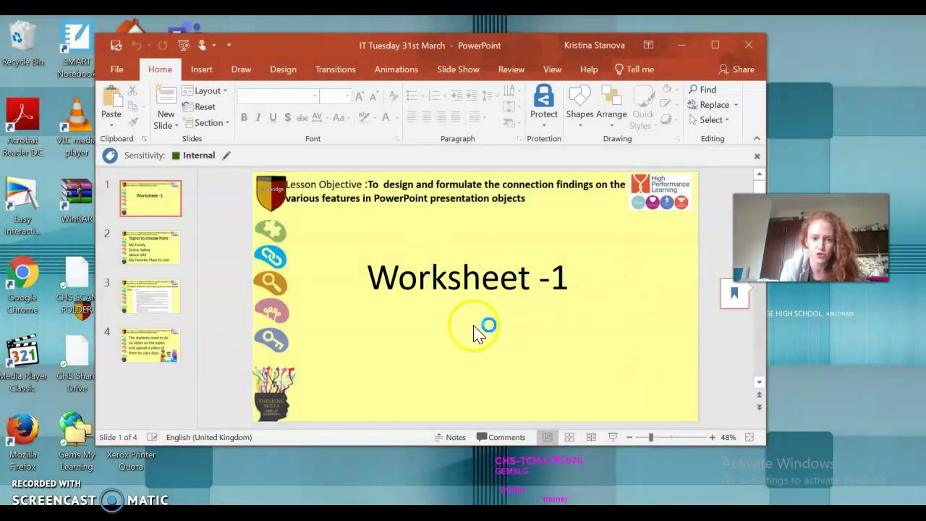
# - Start the slide show from the Worksheet -1 title slide
pyautogui.click(614, 436)
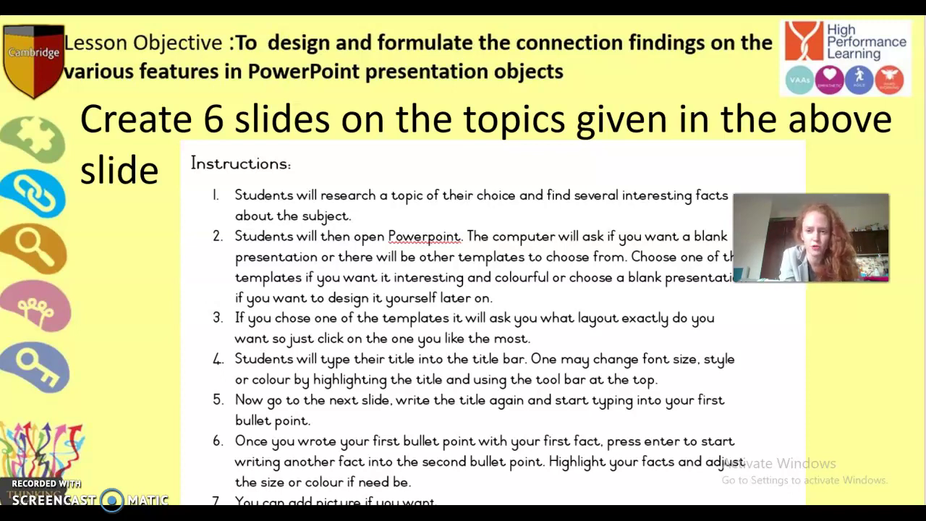
# - Exit the slide show after the lesson instructions slide
pyautogui.press('Escape')
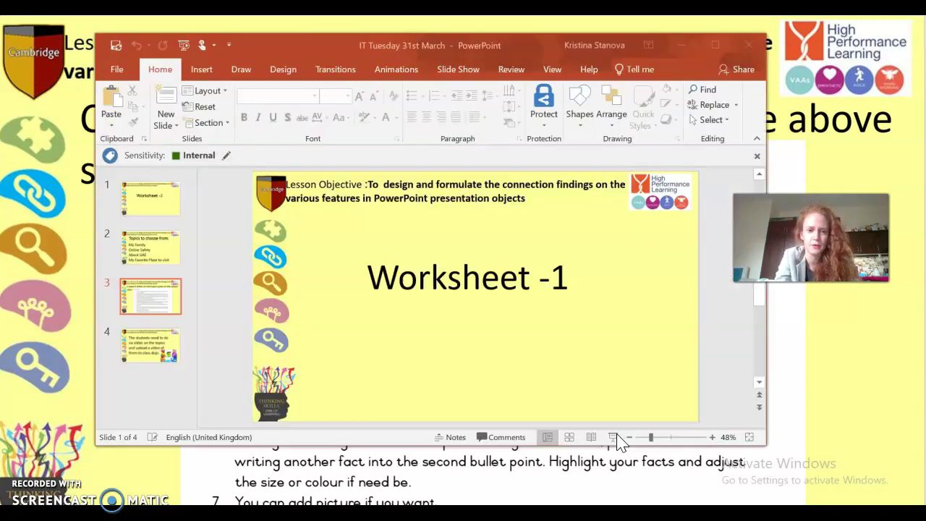
# - Close the IT Tuesday 31st March deck and its File Explorer folder window
pyautogui.click(750, 44)
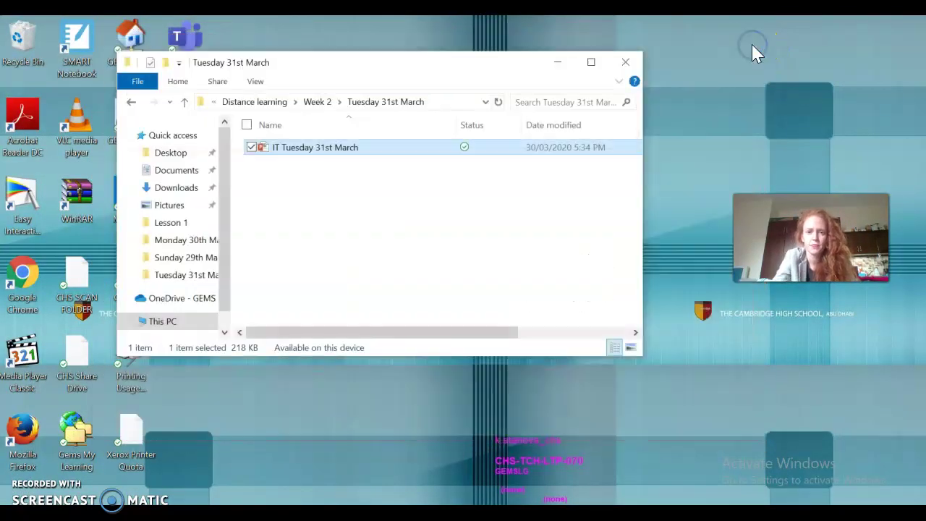
pyautogui.click(626, 63)
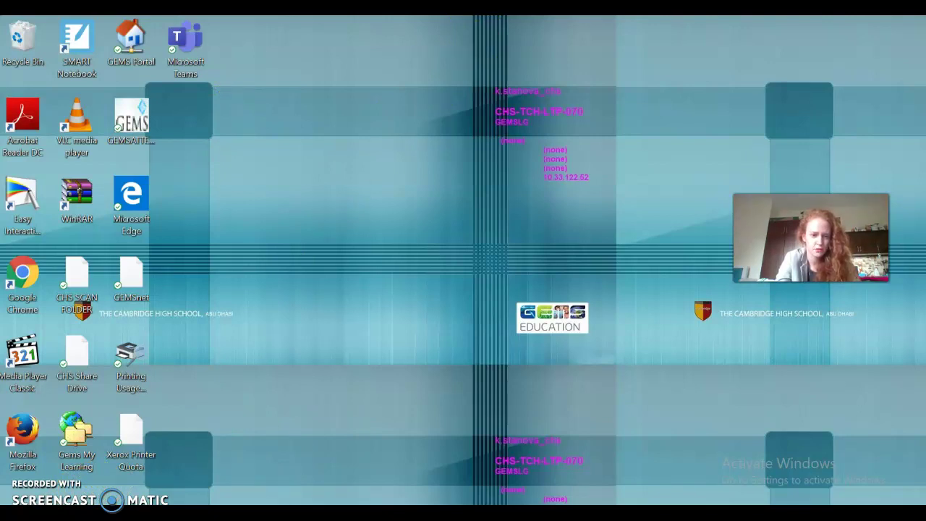
pyautogui.press('super+s')
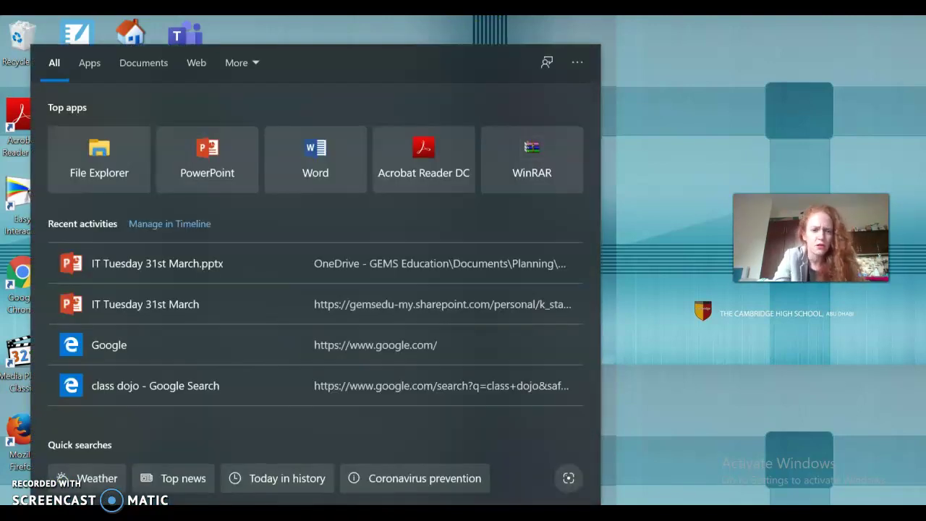
pyautogui.click(665, 93)
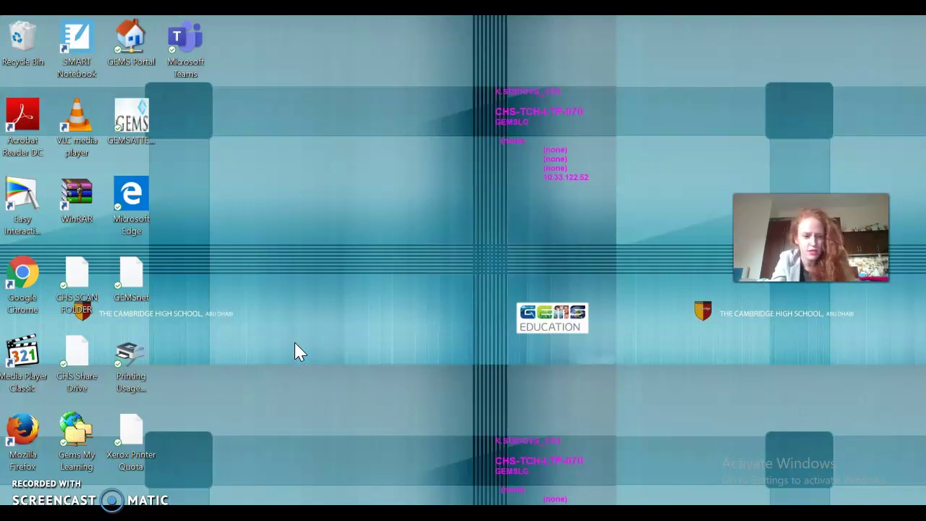
# - Search Windows for 'powerpoint' and launch PowerPoint
pyautogui.press('super')
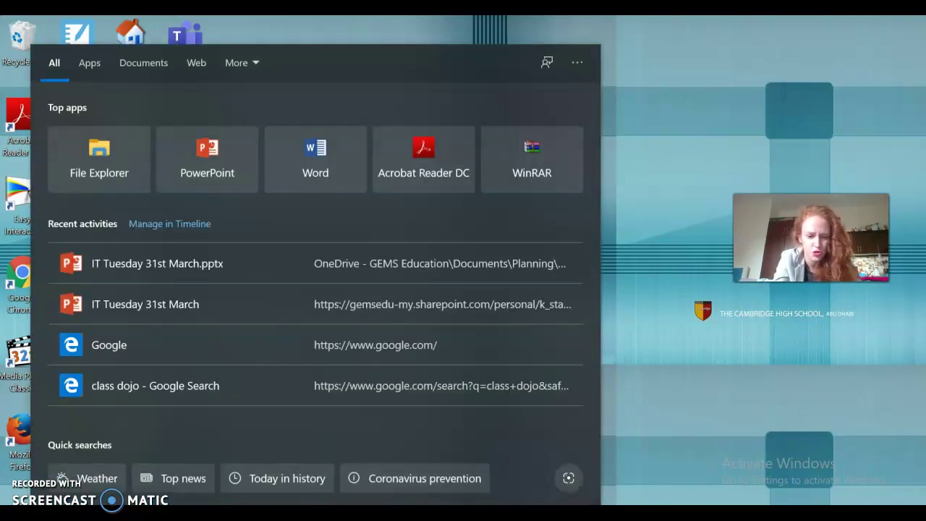
pyautogui.write('powerpoint')
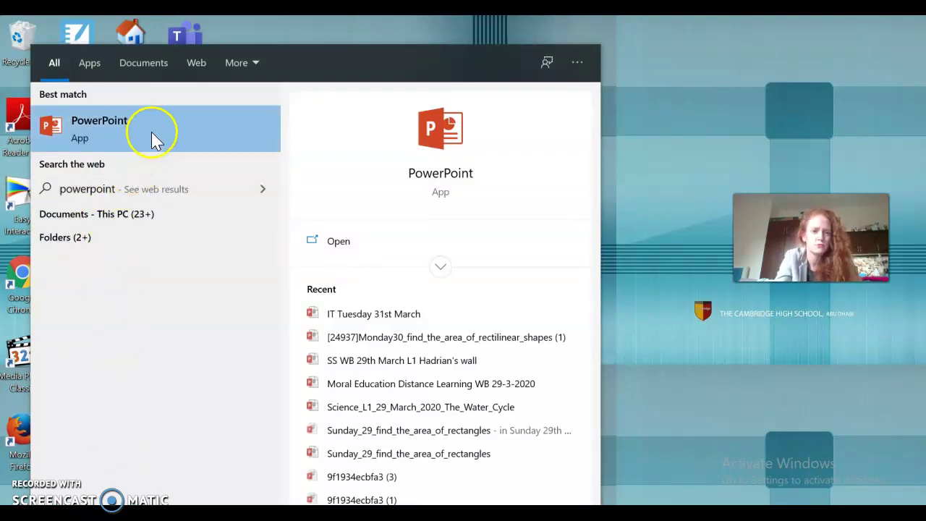
pyautogui.click(151, 132)
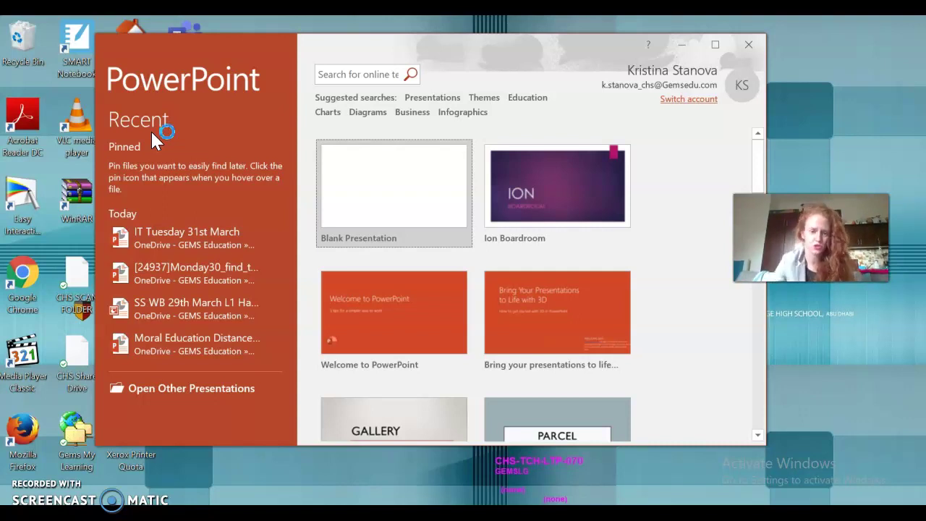
# - Create a blank presentation, then go to File > New
pyautogui.click(357, 179)
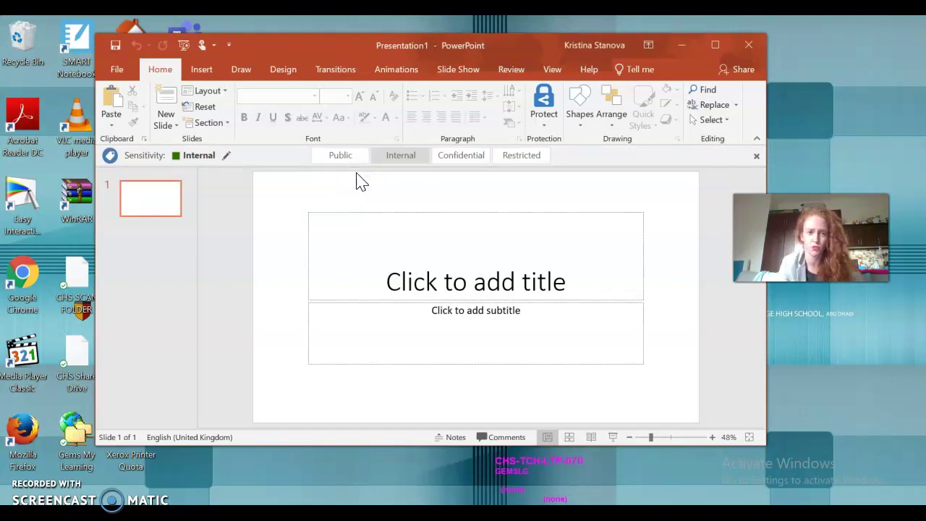
pyautogui.click(123, 72)
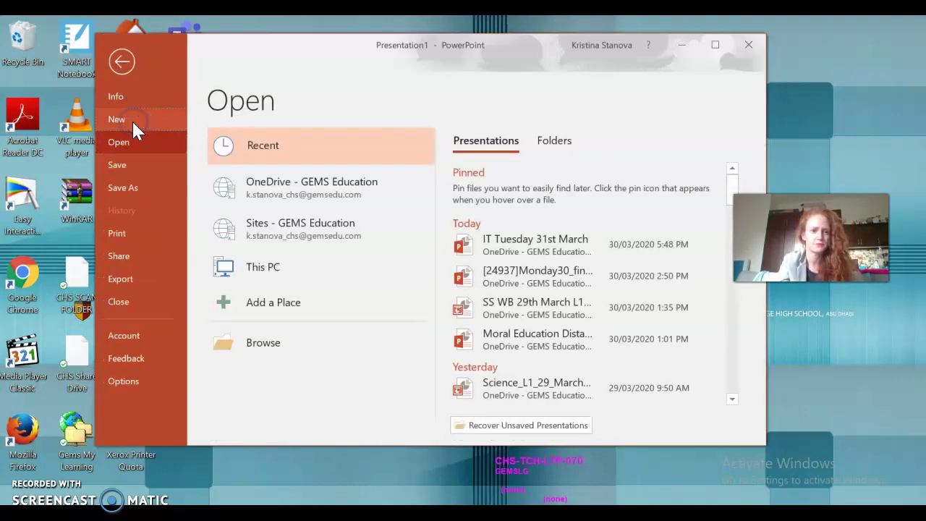
pyautogui.click(131, 120)
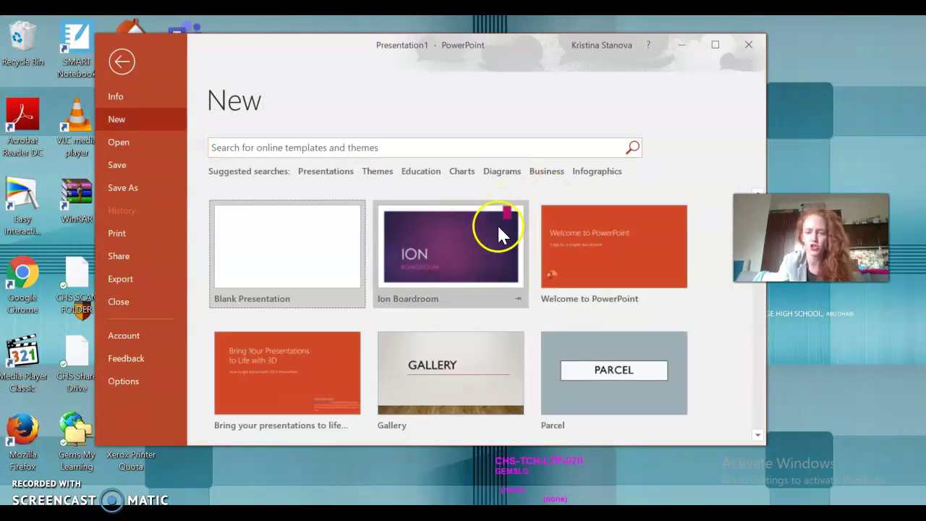
# - Scroll through the design template gallery to find the Badge design
pyautogui.scroll(-5, 589, 322)
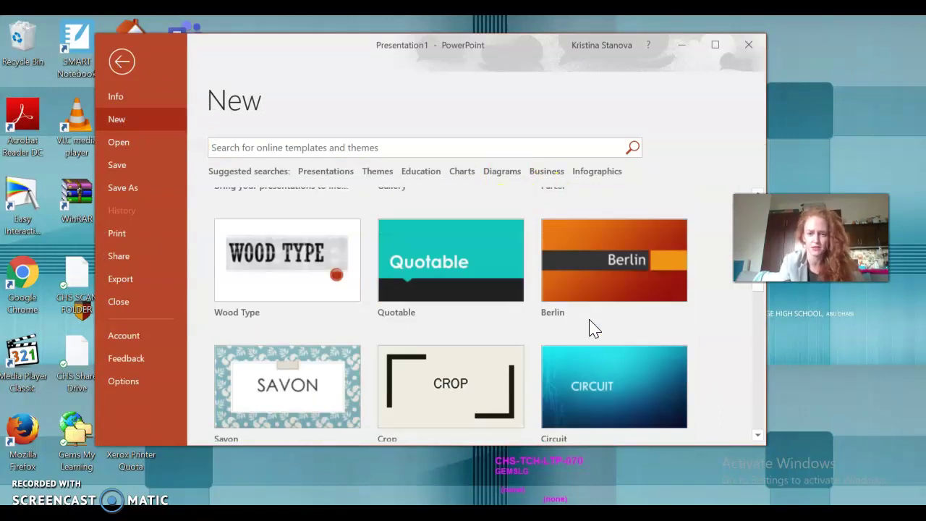
pyautogui.scroll(-7, 590, 322)
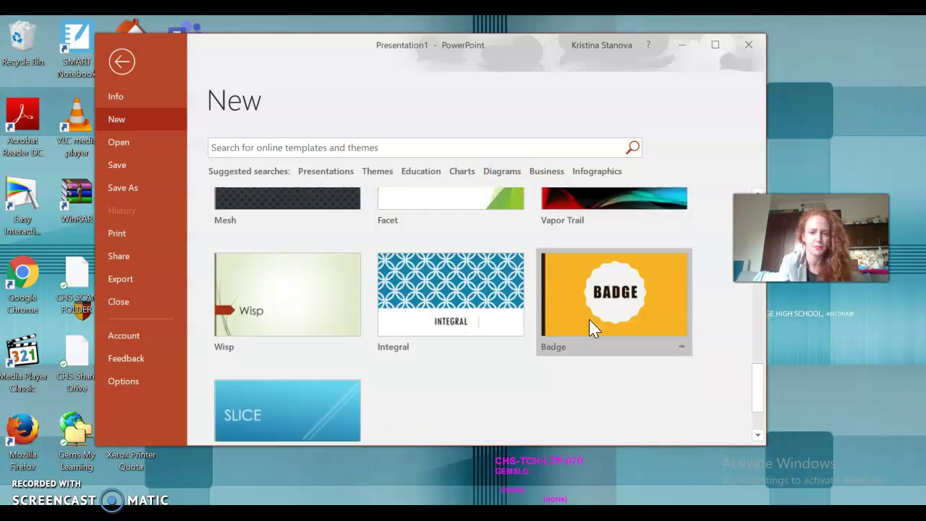
pyautogui.scroll(-2, 589, 319)
pyautogui.scroll(10, 589, 319)
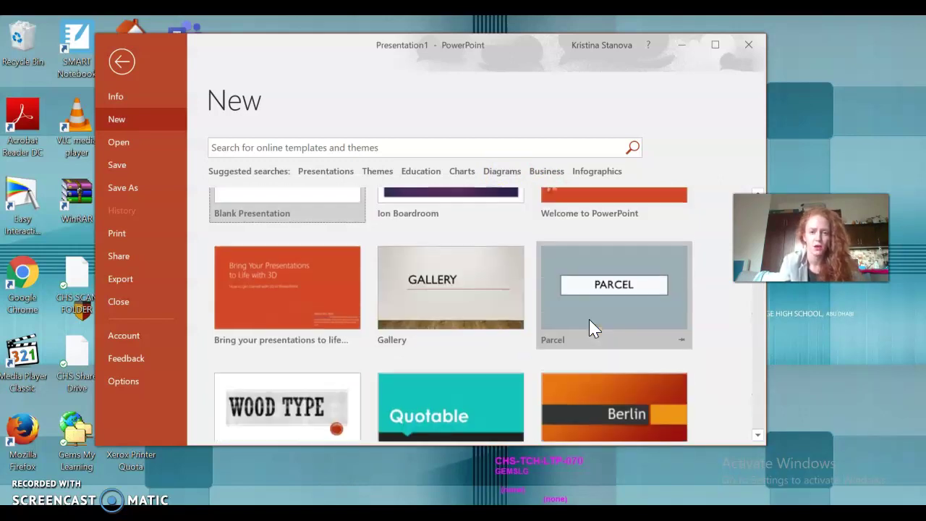
pyautogui.scroll(1, 589, 322)
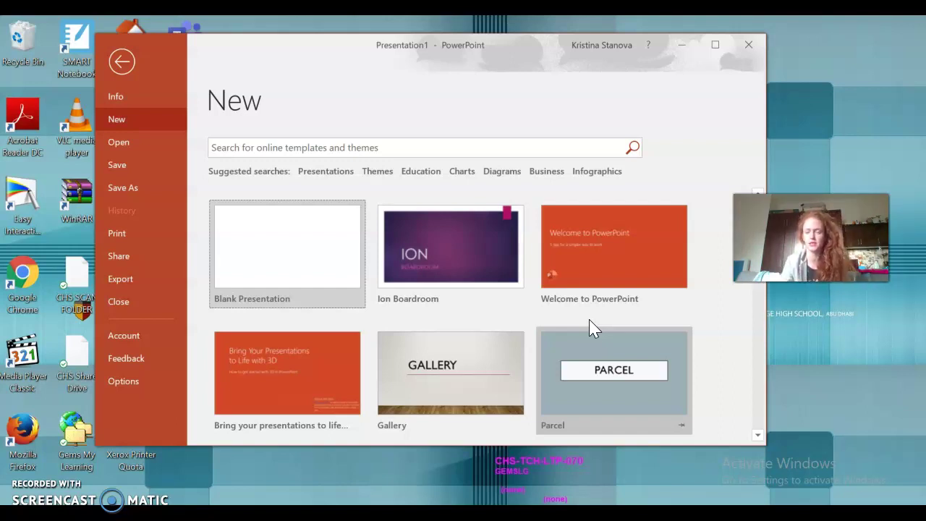
pyautogui.scroll(-2, 498, 400)
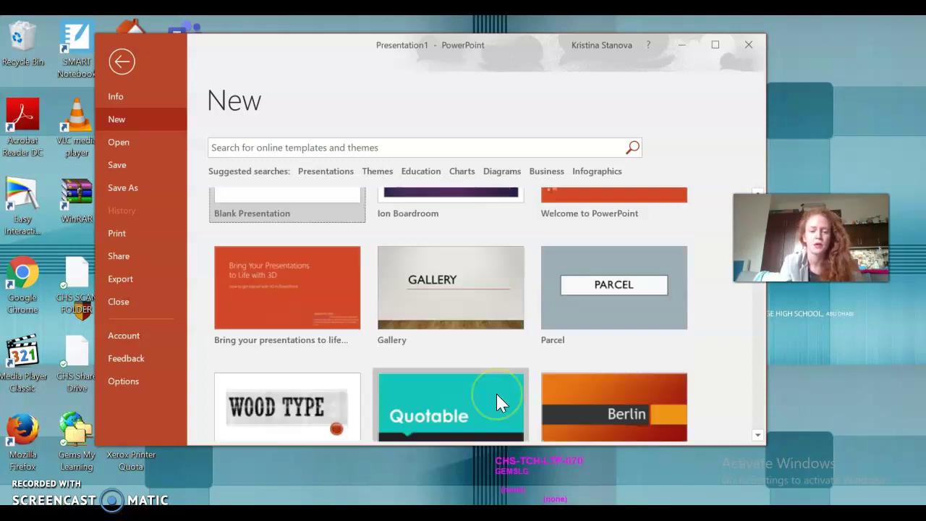
pyautogui.scroll(-3, 496, 395)
pyautogui.scroll(5, 496, 395)
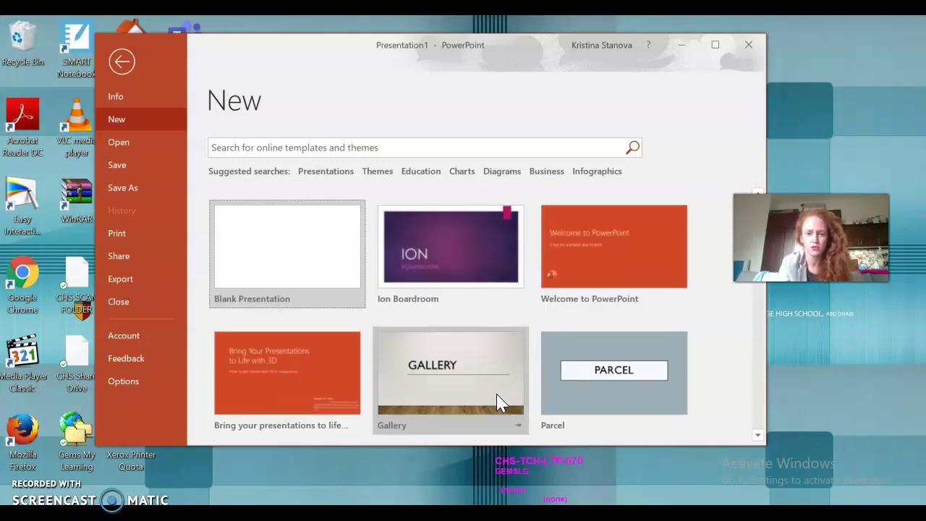
pyautogui.scroll(-4, 497, 403)
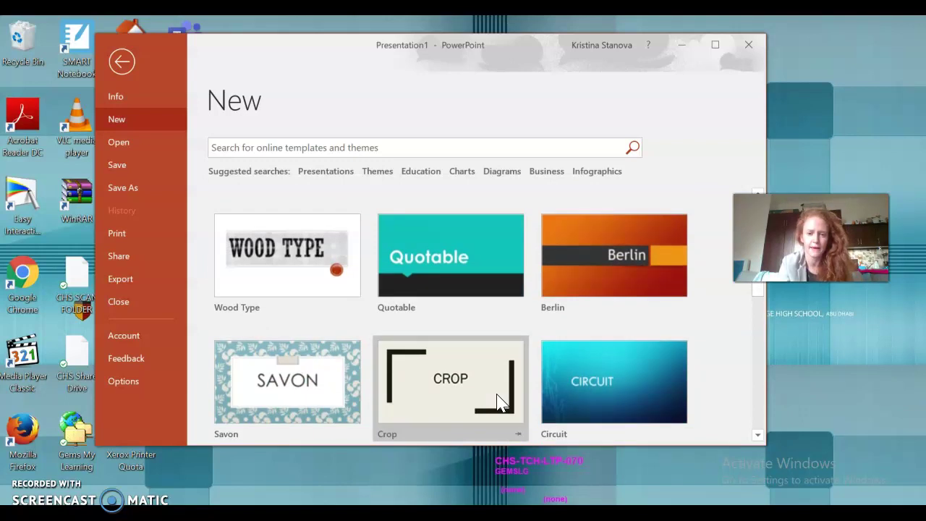
pyautogui.scroll(-2, 499, 402)
pyautogui.scroll(1, 500, 402)
pyautogui.scroll(-3, 500, 402)
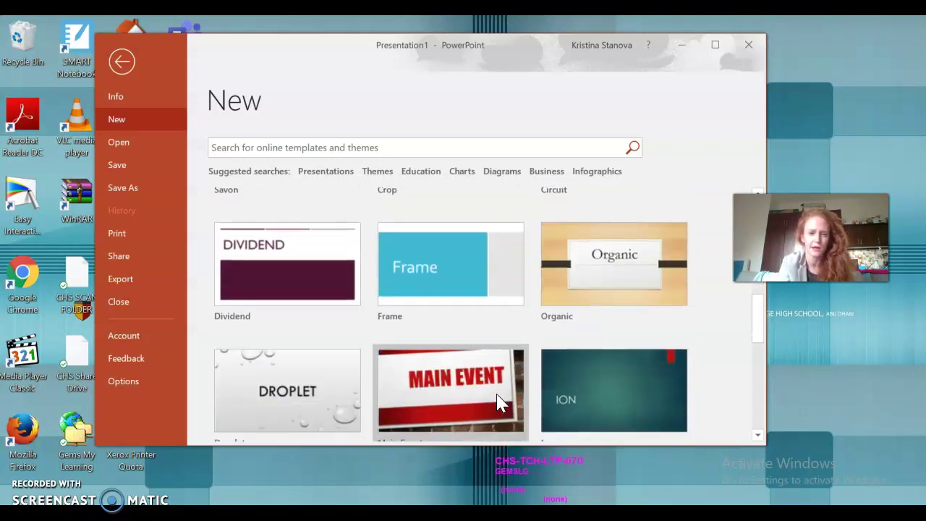
pyautogui.scroll(-5, 500, 403)
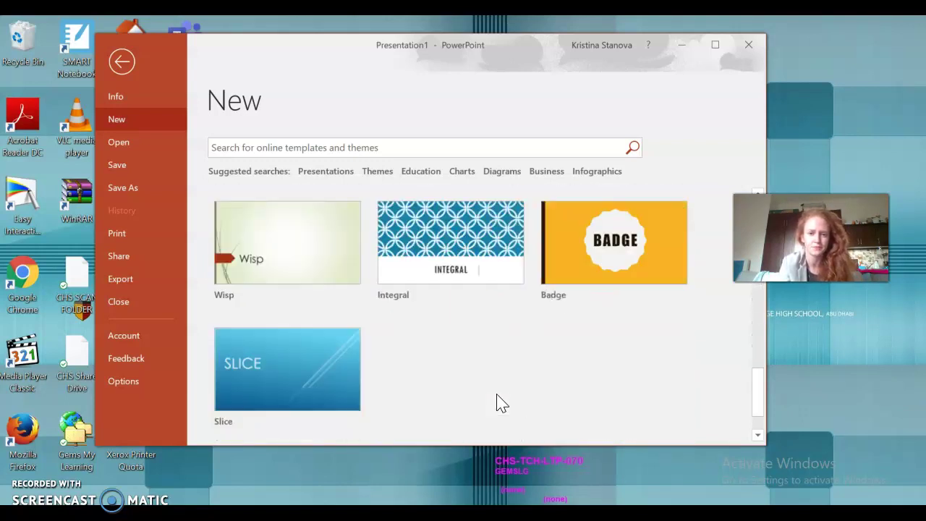
pyautogui.scroll(3, 499, 402)
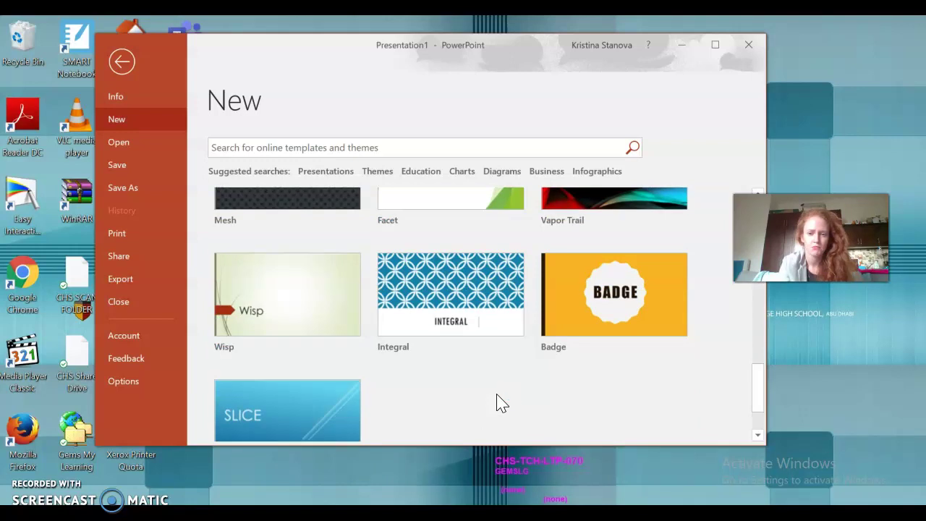
# - Preview the Badge template's orange, blue and brown colour variants
pyautogui.click(618, 307)
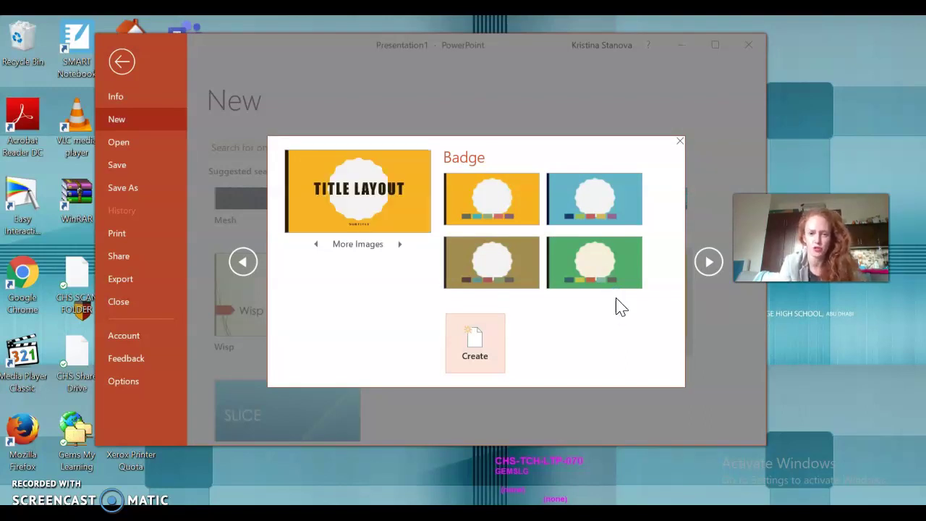
pyautogui.click(498, 206)
pyautogui.click(584, 201)
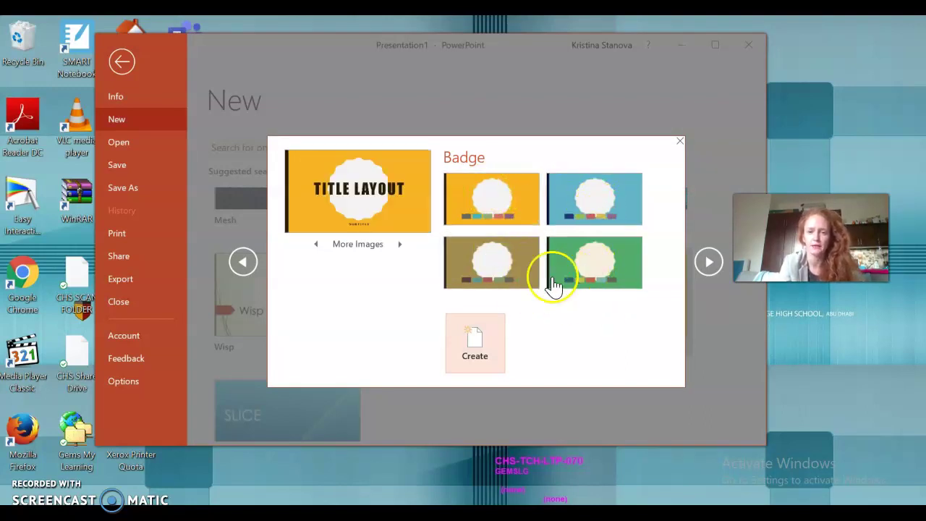
pyautogui.click(511, 282)
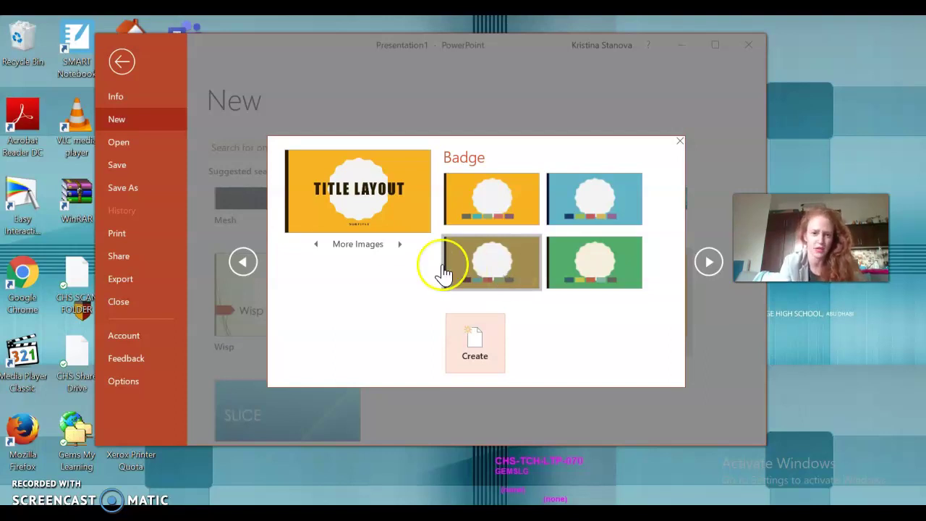
pyautogui.click(371, 217)
pyautogui.click(502, 213)
pyautogui.click(371, 214)
pyautogui.click(491, 219)
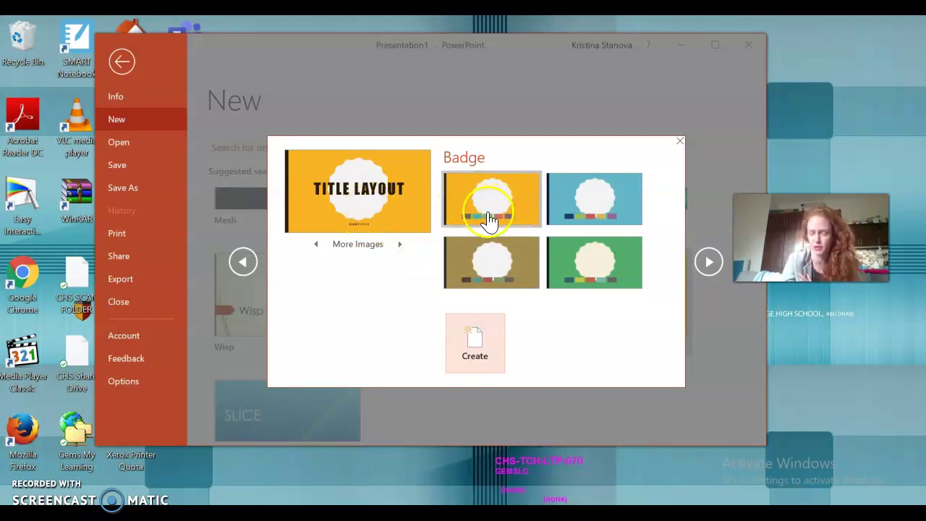
# - Choose the green Badge variant and create the presentation from it
pyautogui.click(627, 212)
pyautogui.click(574, 283)
pyautogui.click(600, 234)
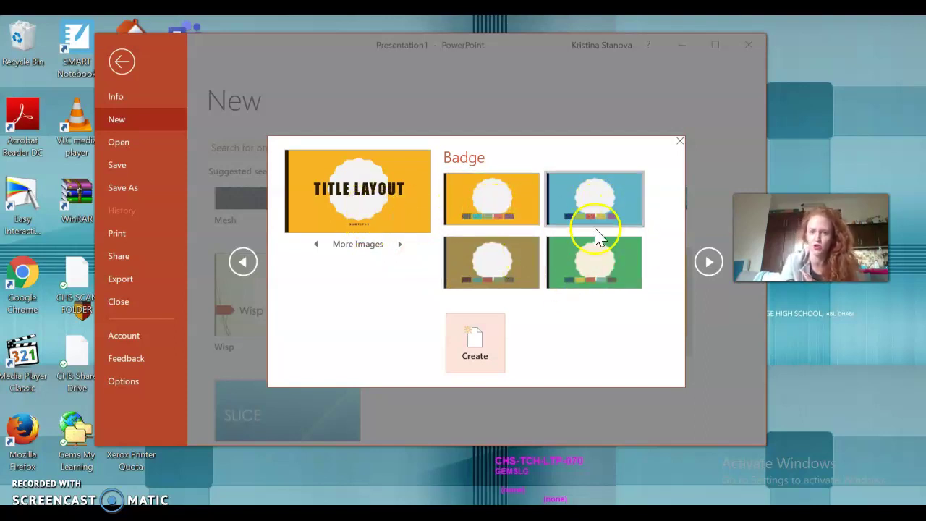
pyautogui.click(644, 255)
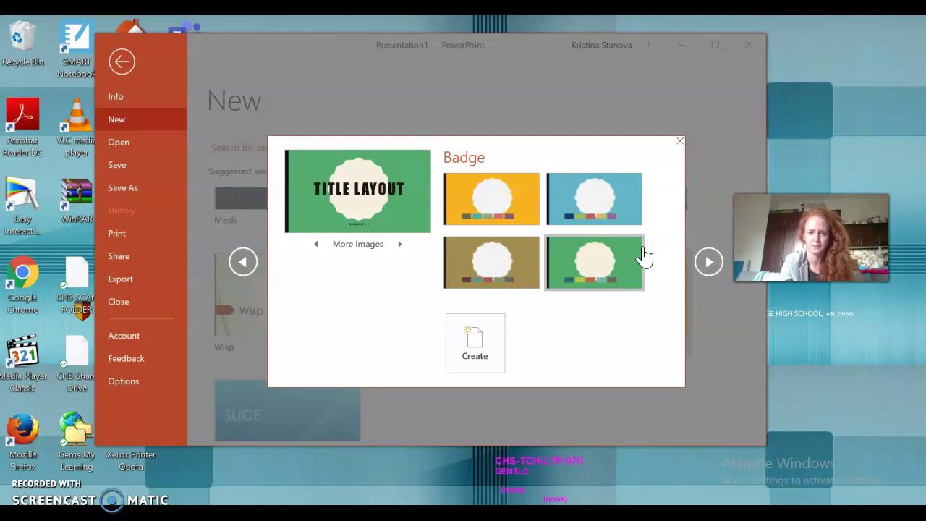
pyautogui.click(484, 348)
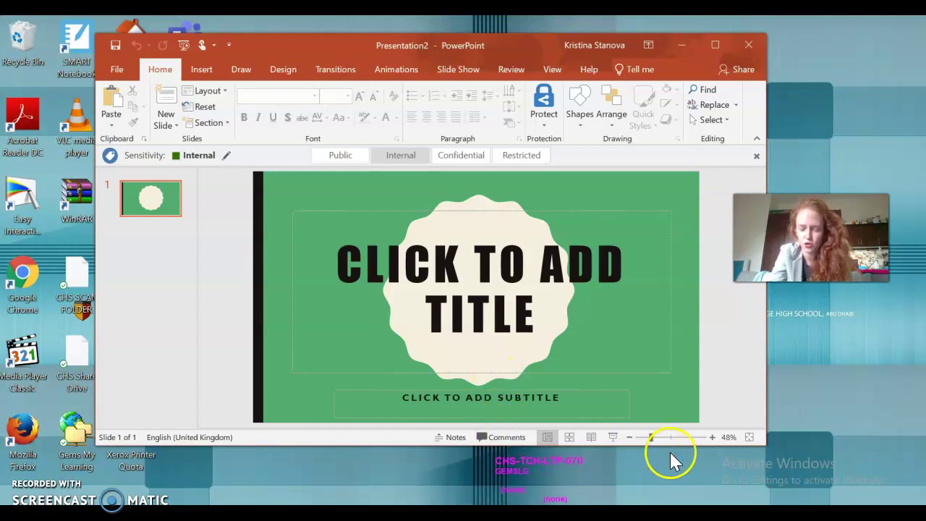
# - Enter 'MY FAVOURITE PLACE TO VISIT' in the title placeholder and 'BALI' in the subtitle
pyautogui.click(547, 316)
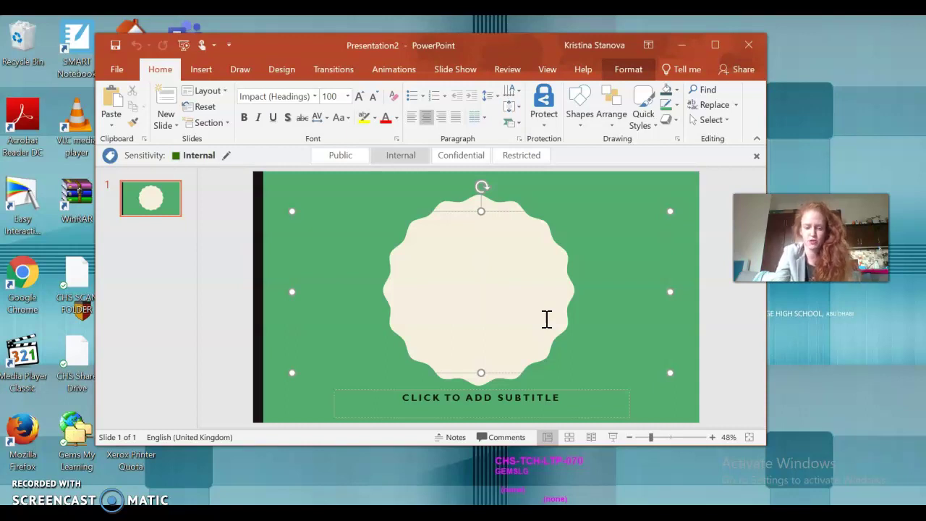
pyautogui.write('M')
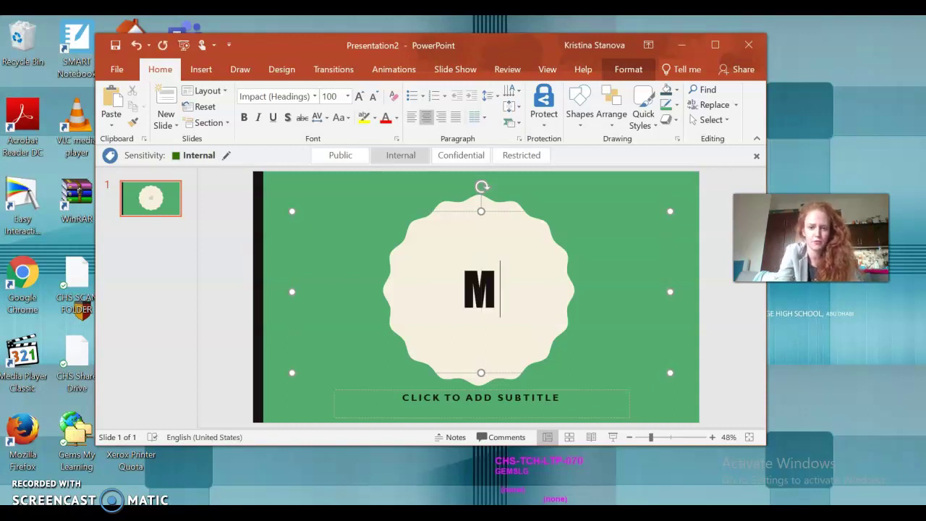
pyautogui.write('Y FAV')
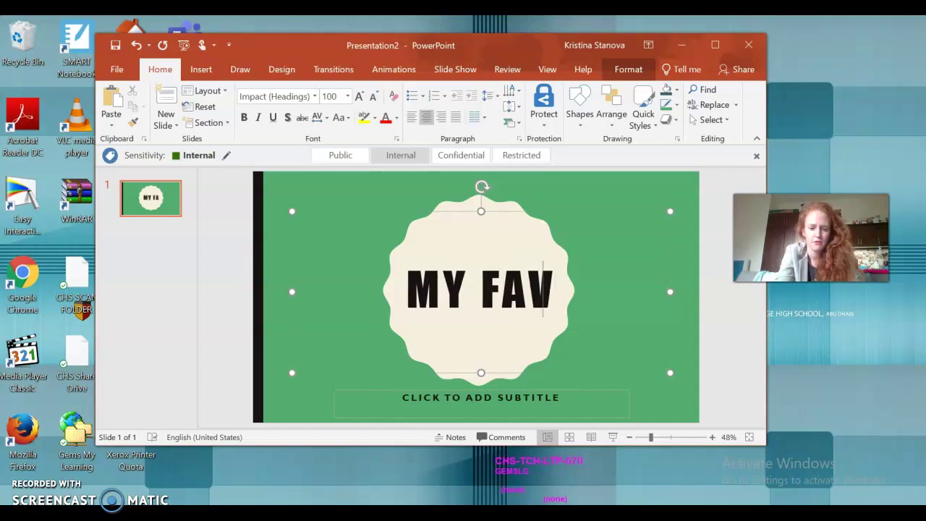
pyautogui.write('OURITE P')
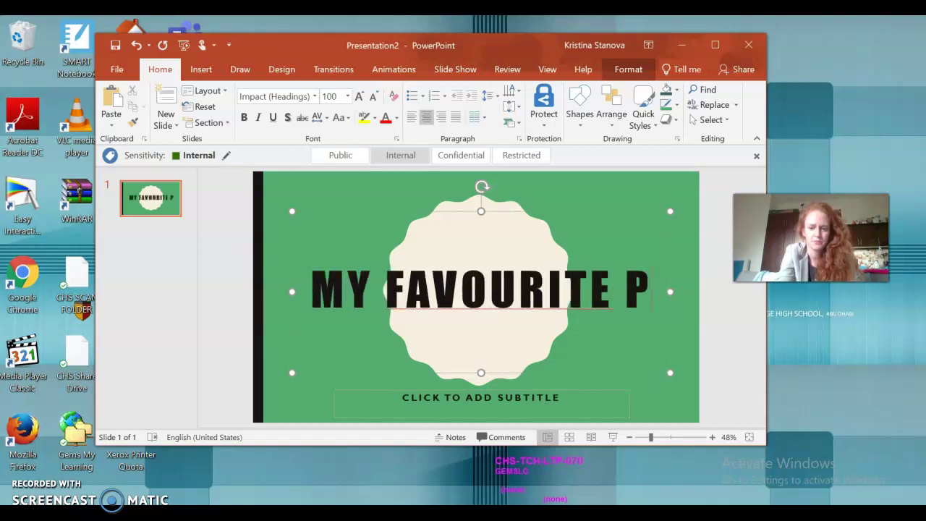
pyautogui.write('LACE TO VISIT')
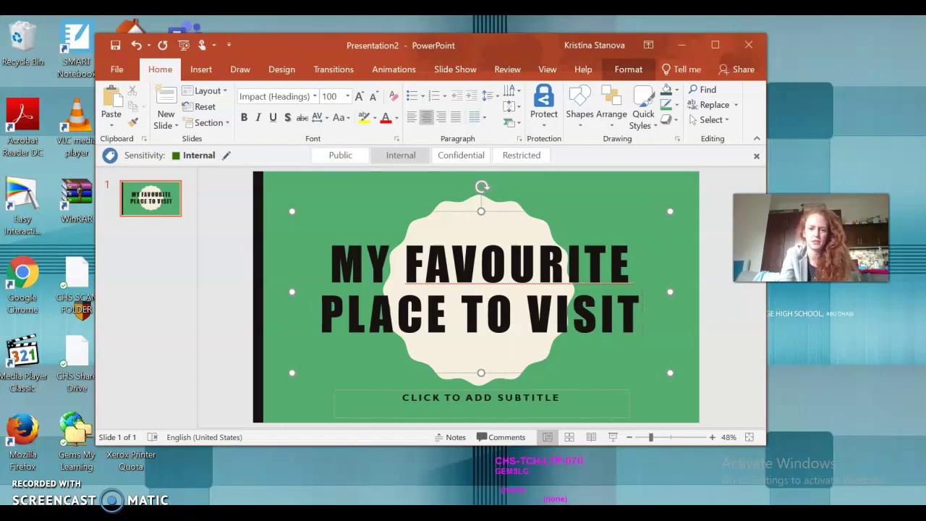
pyautogui.click(548, 398)
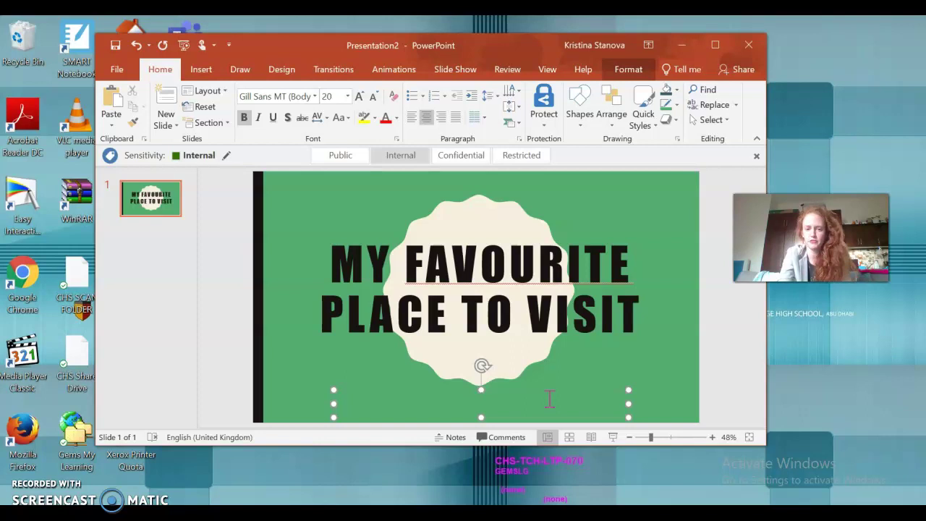
pyautogui.write('BALI')
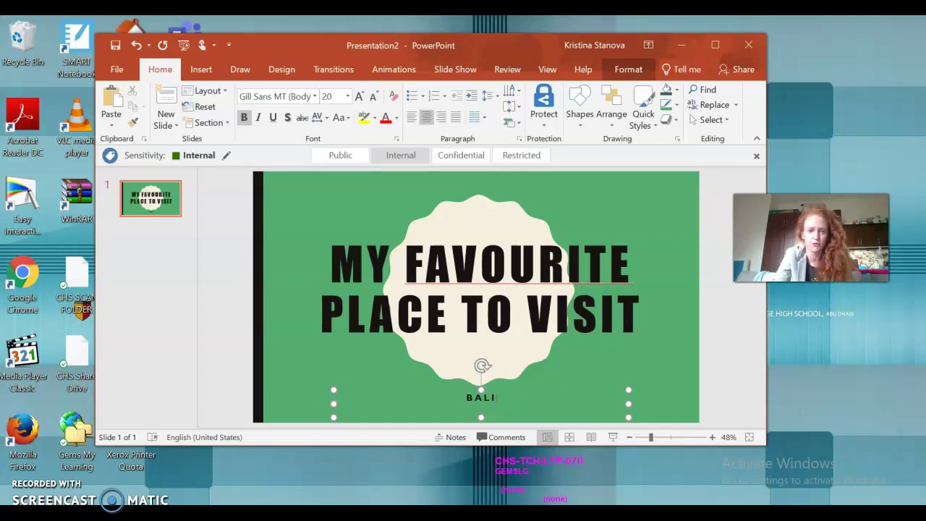
# - Select the whole title text and shrink it from 100 to 88 pt
pyautogui.click(485, 284)
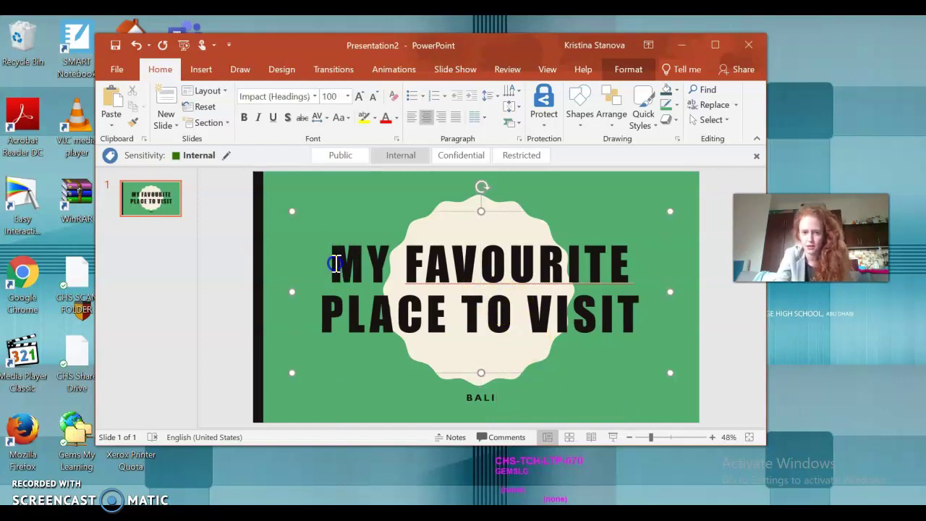
pyautogui.moveTo(335, 263); pyautogui.dragTo(614, 309)
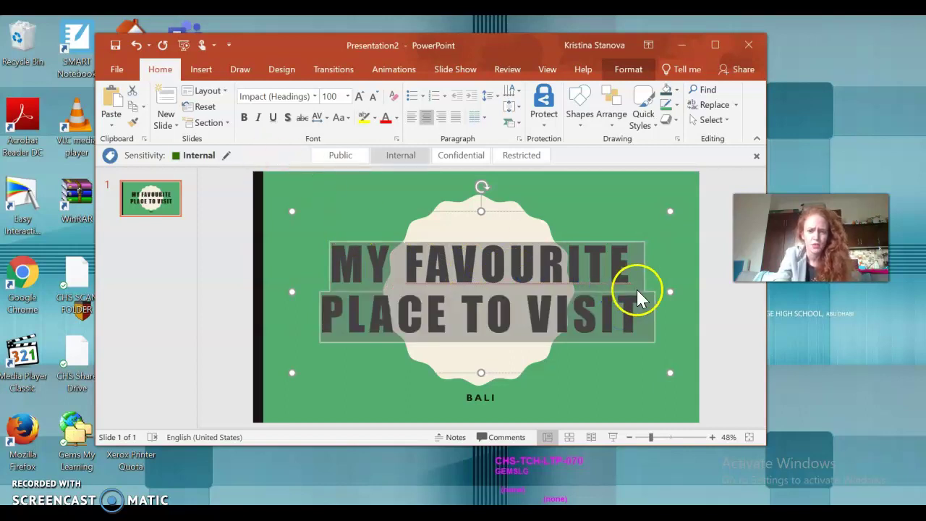
pyautogui.click(362, 265)
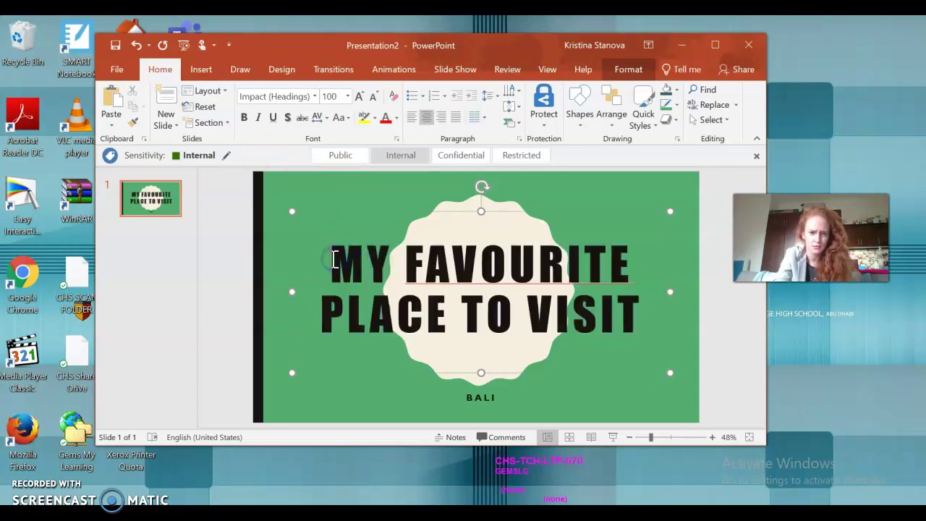
pyautogui.moveTo(335, 259); pyautogui.dragTo(643, 314)
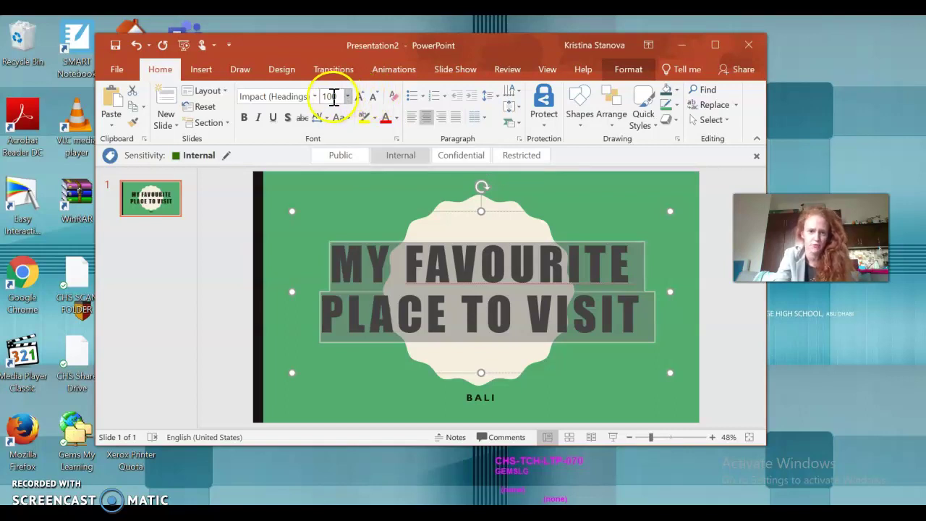
pyautogui.click(373, 96)
pyautogui.click(373, 97)
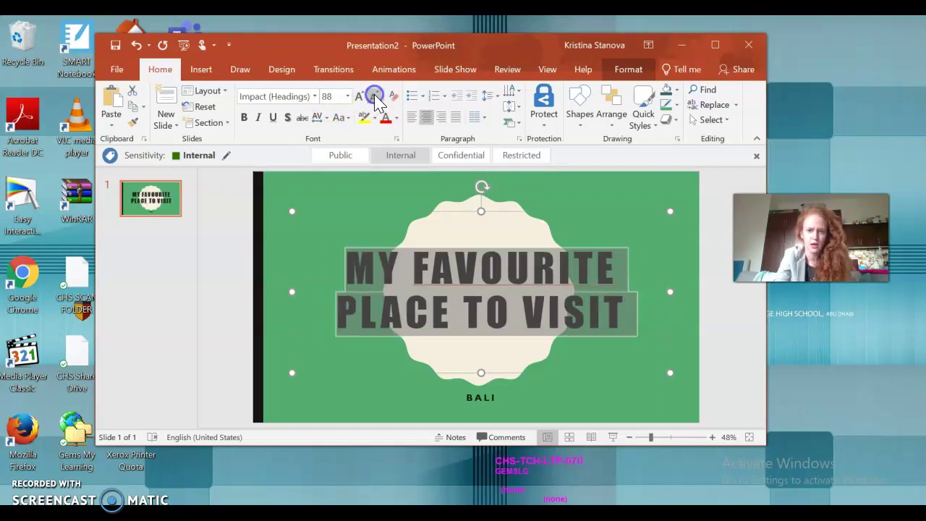
pyautogui.click(373, 96)
pyautogui.click(359, 96)
pyautogui.click(359, 96)
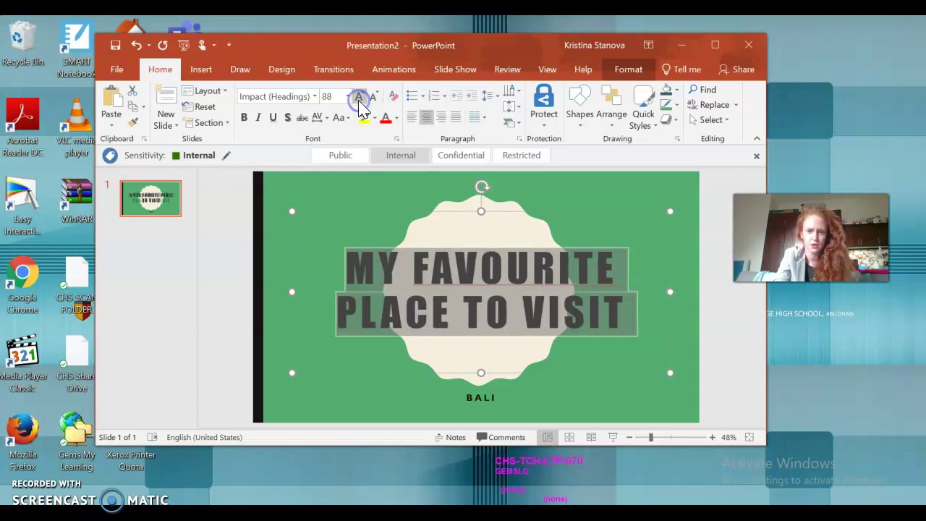
pyautogui.click(528, 324)
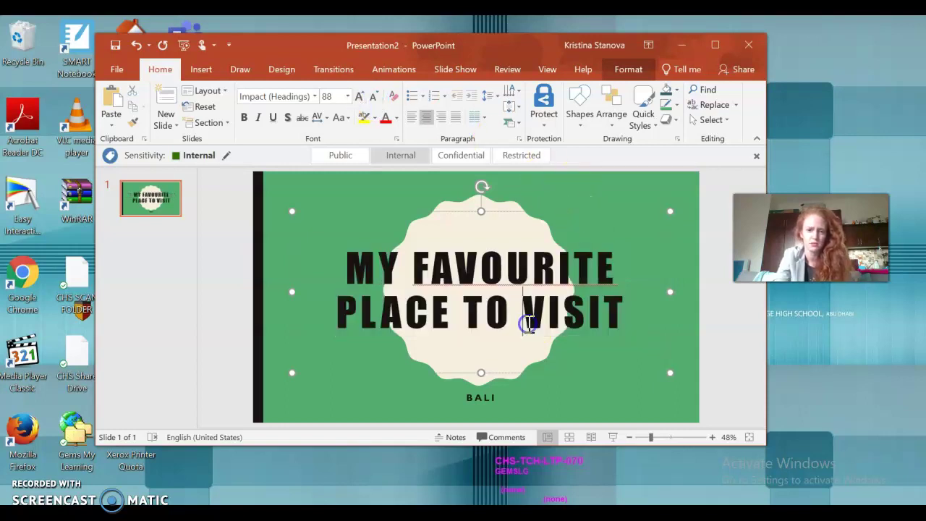
pyautogui.moveTo(615, 310); pyautogui.dragTo(346, 267)
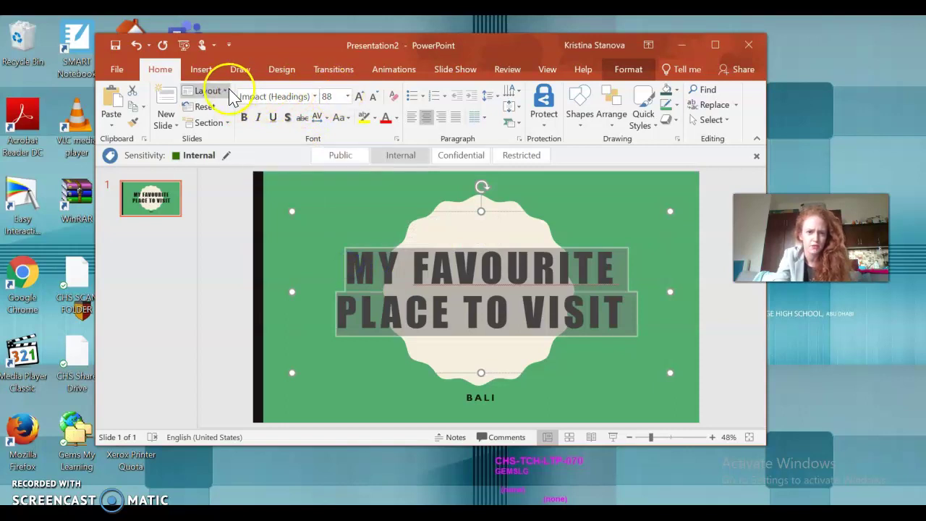
# - Set the title font to Cambria Math
pyautogui.click(314, 95)
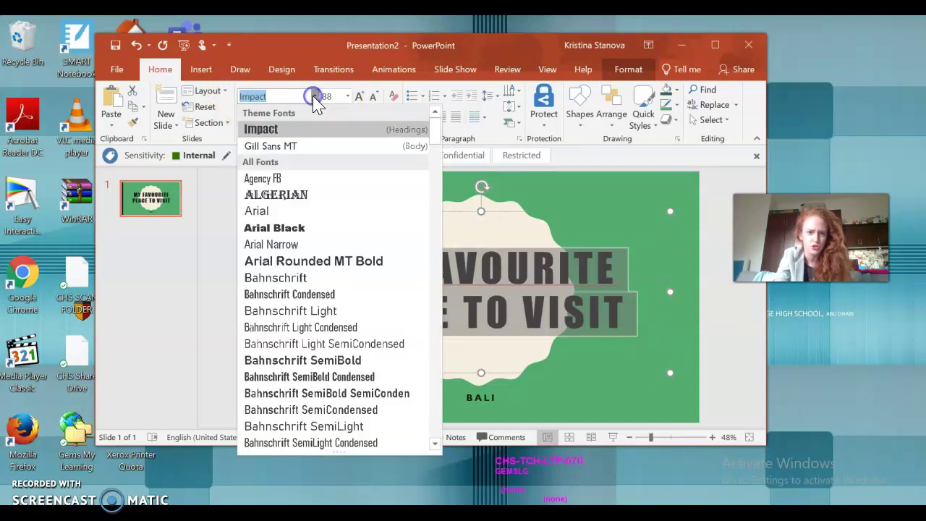
pyautogui.scroll(-3, 319, 311)
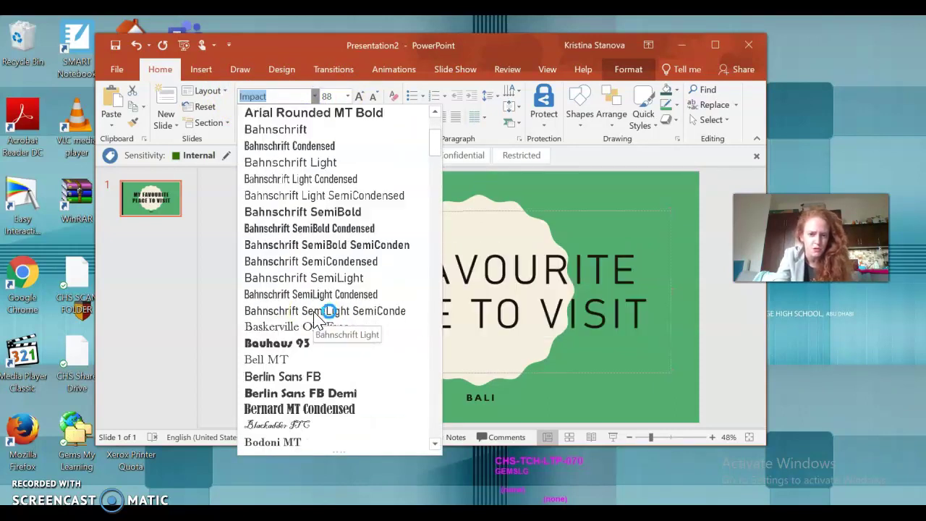
pyautogui.scroll(-4, 288, 341)
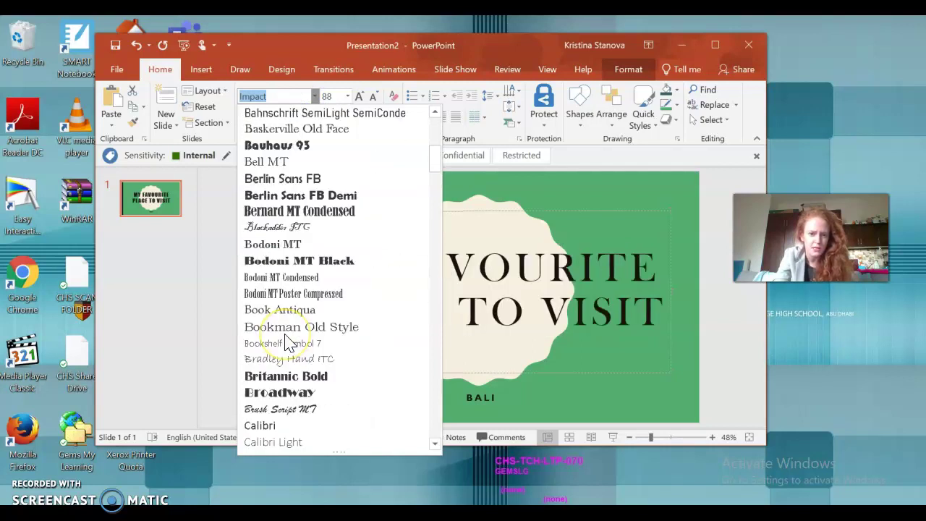
pyautogui.scroll(-4, 288, 341)
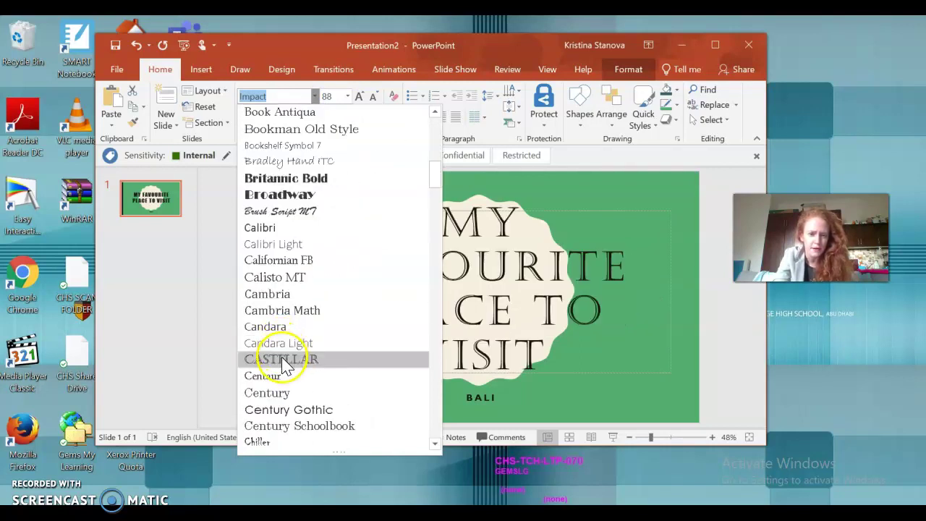
pyautogui.click(275, 310)
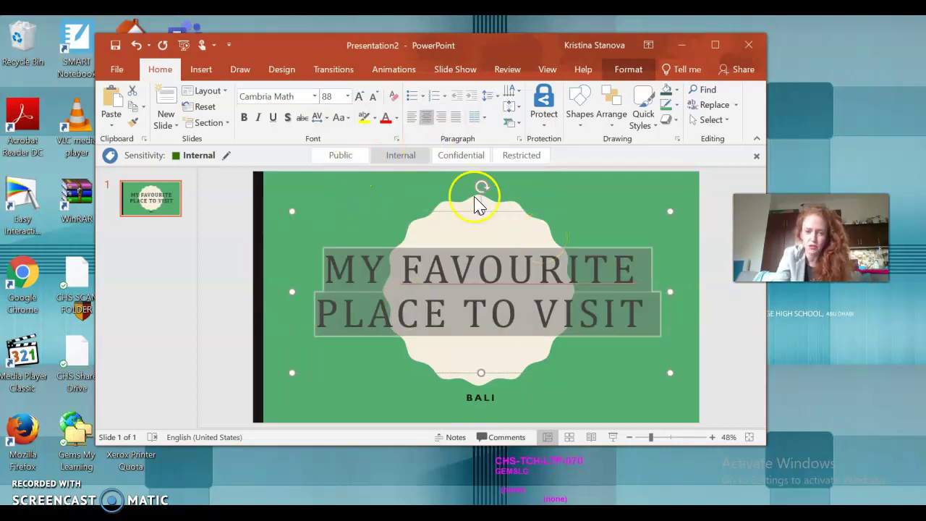
# - Colour the title text purple
pyautogui.click(398, 117)
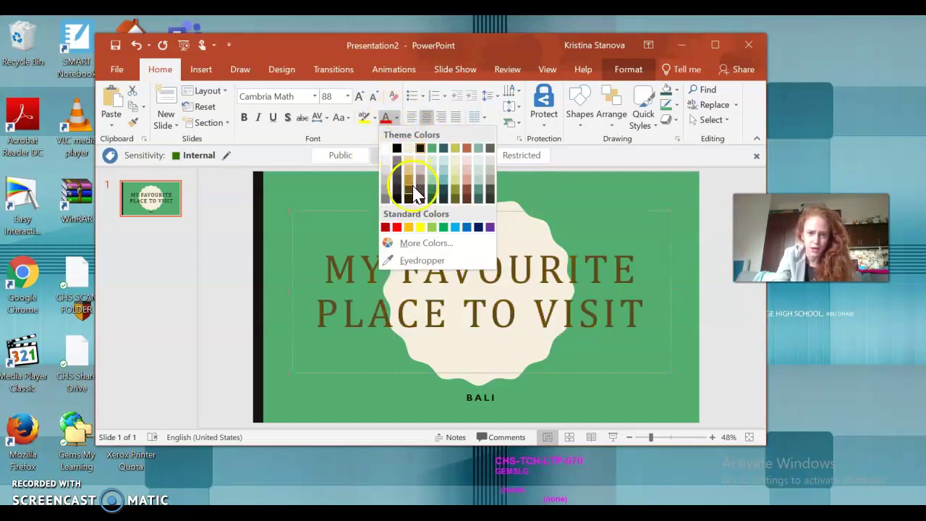
pyautogui.click(488, 230)
pyautogui.click(471, 326)
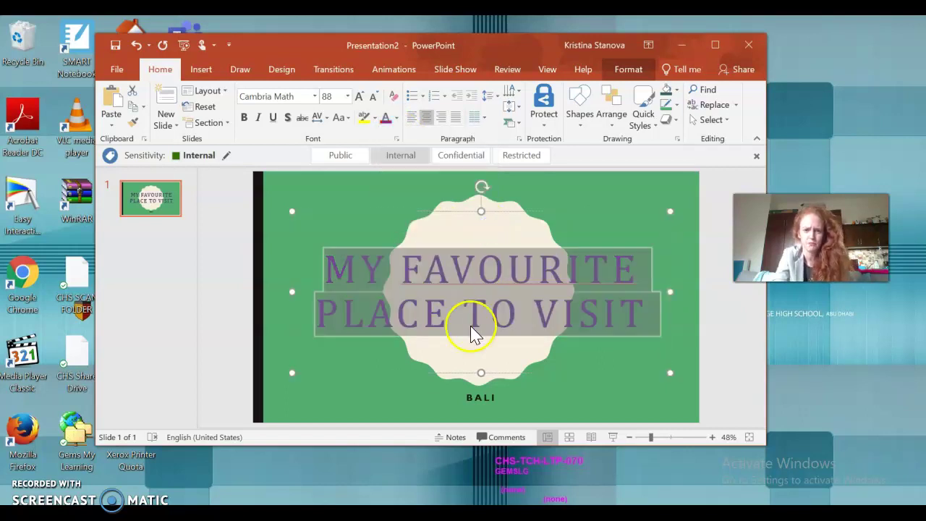
# - Select the BALI subtitle and enlarge it to 48 pt
pyautogui.click(492, 401)
pyautogui.doubleClick(469, 398)
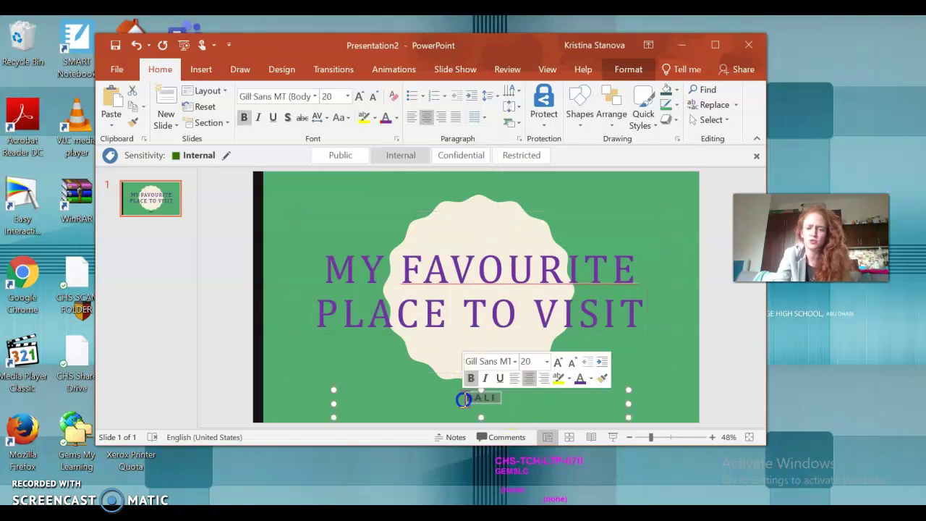
pyautogui.click(361, 98)
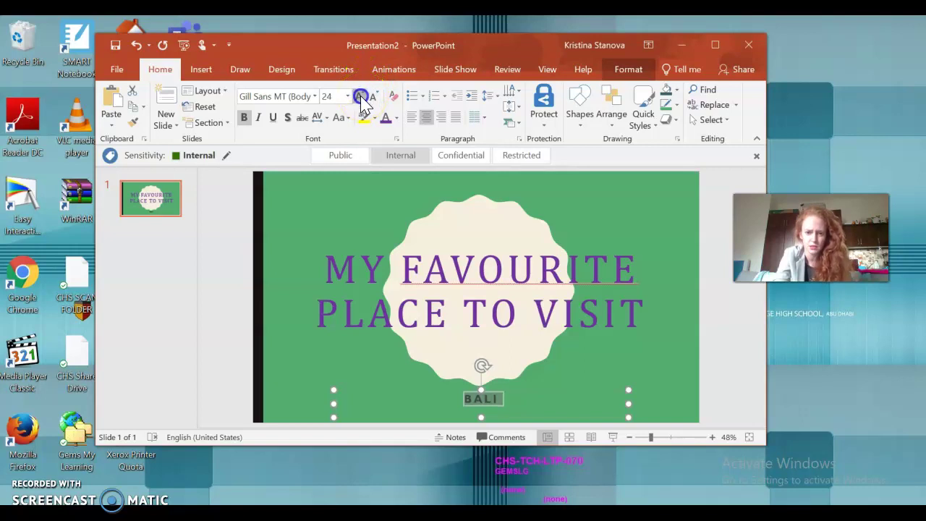
pyautogui.click(361, 99)
pyautogui.click(361, 99)
pyautogui.click(361, 98)
pyautogui.click(361, 99)
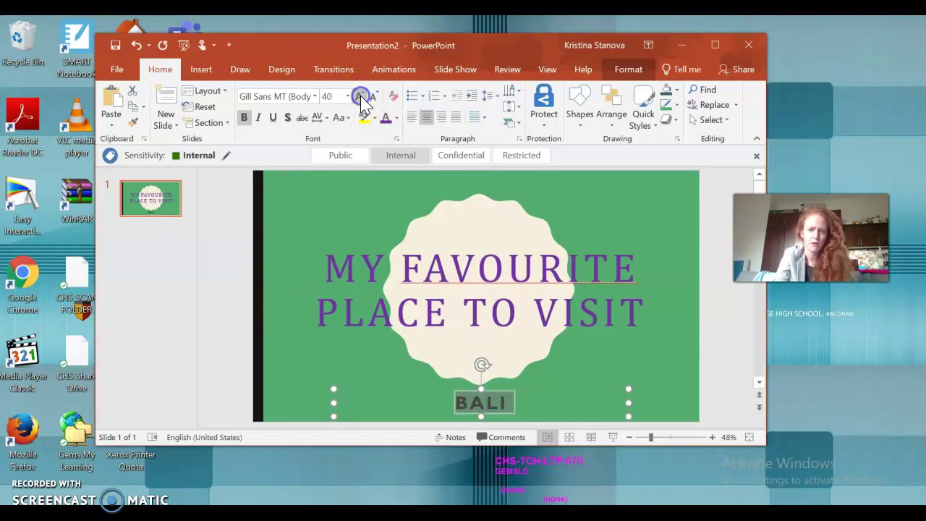
pyautogui.click(361, 98)
pyautogui.click(361, 99)
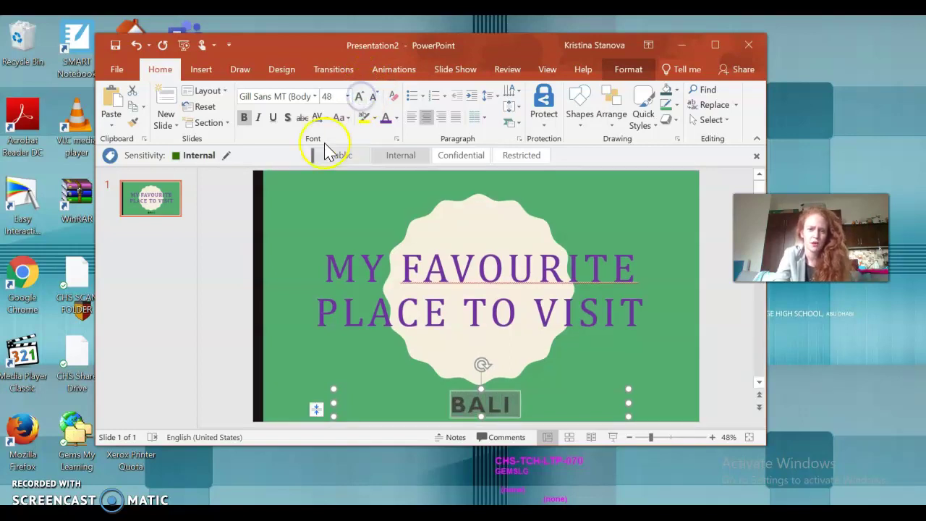
# - Change the BALI subtitle font to Eras Demi ITC
pyautogui.click(315, 96)
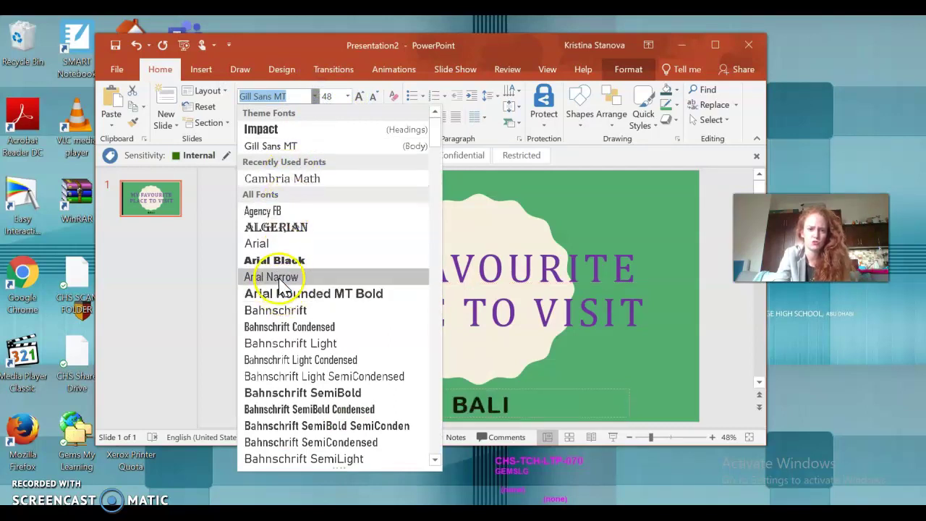
pyautogui.scroll(-10, 286, 355)
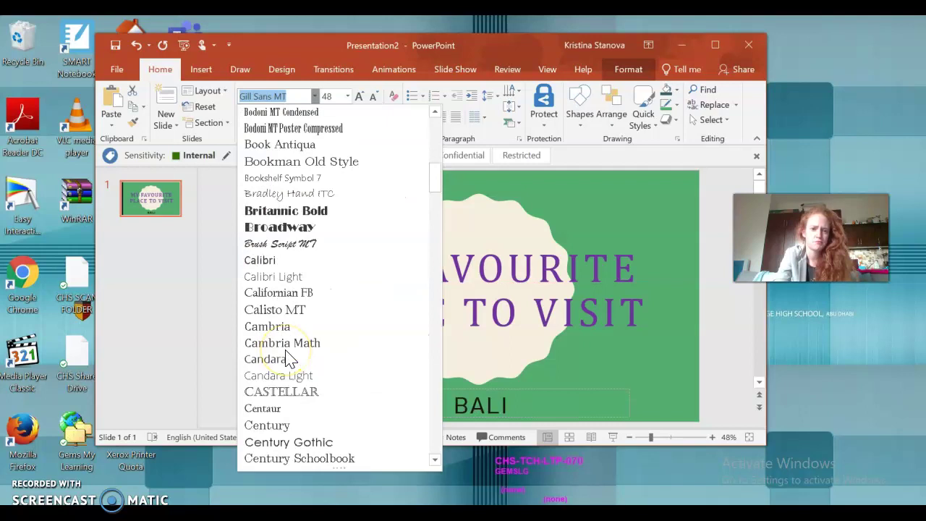
pyautogui.scroll(-10, 286, 355)
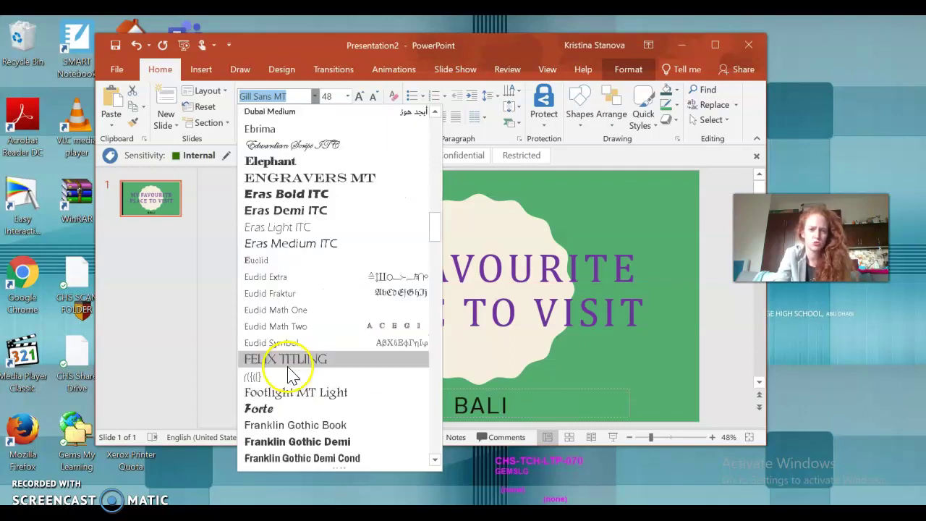
pyautogui.click(284, 211)
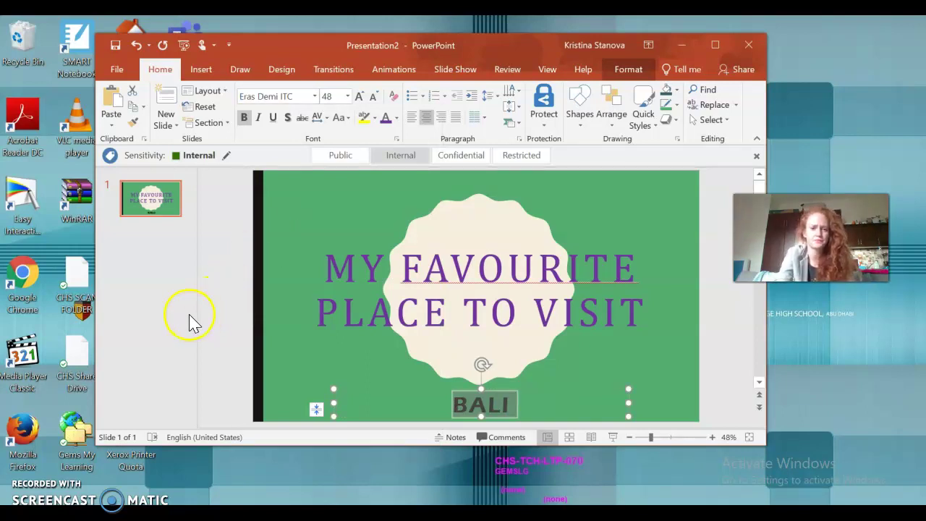
# - Insert a Title and Content slide 2 after the title slide, deleting an extra one
pyautogui.click(153, 239)
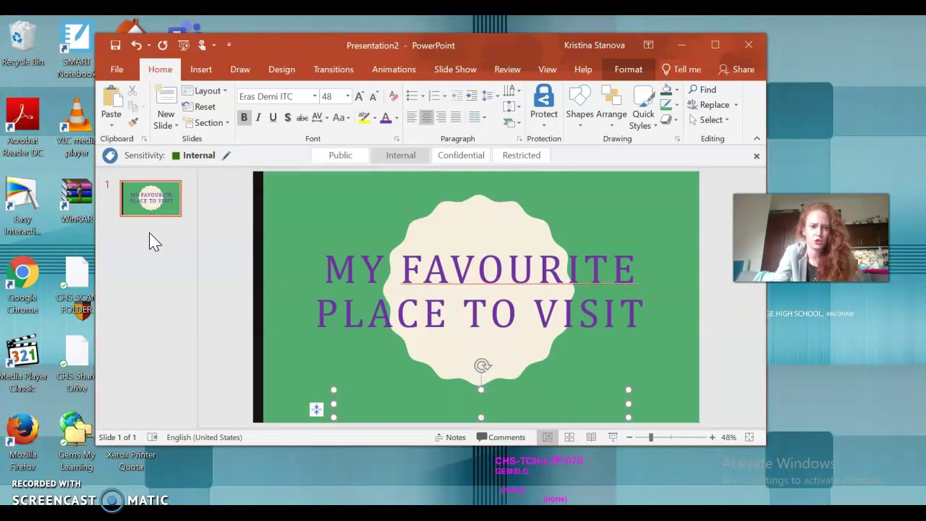
pyautogui.click(411, 264)
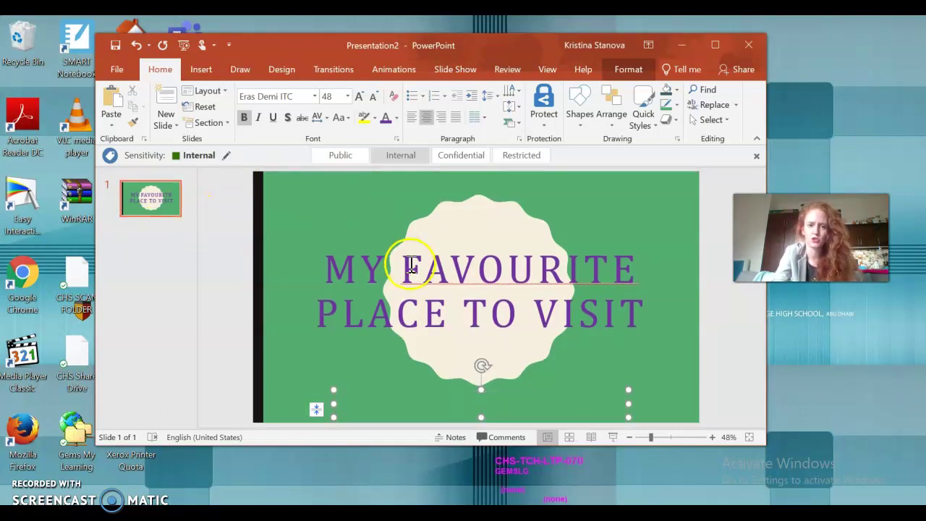
pyautogui.rightClick(155, 241)
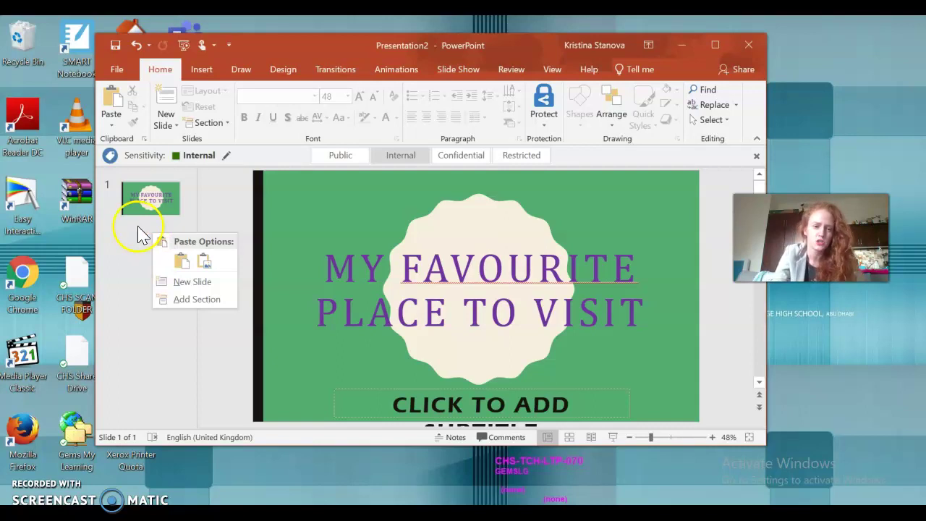
pyautogui.rightClick(138, 227)
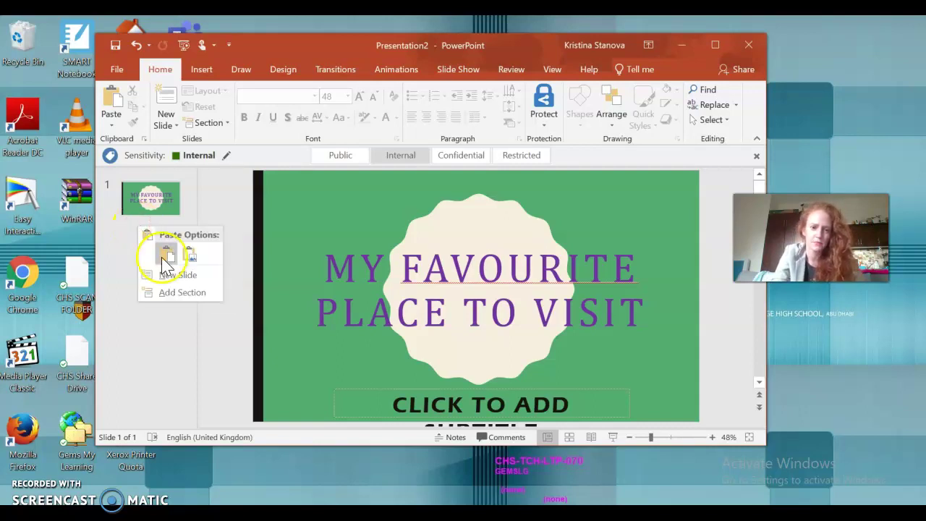
pyautogui.click(178, 277)
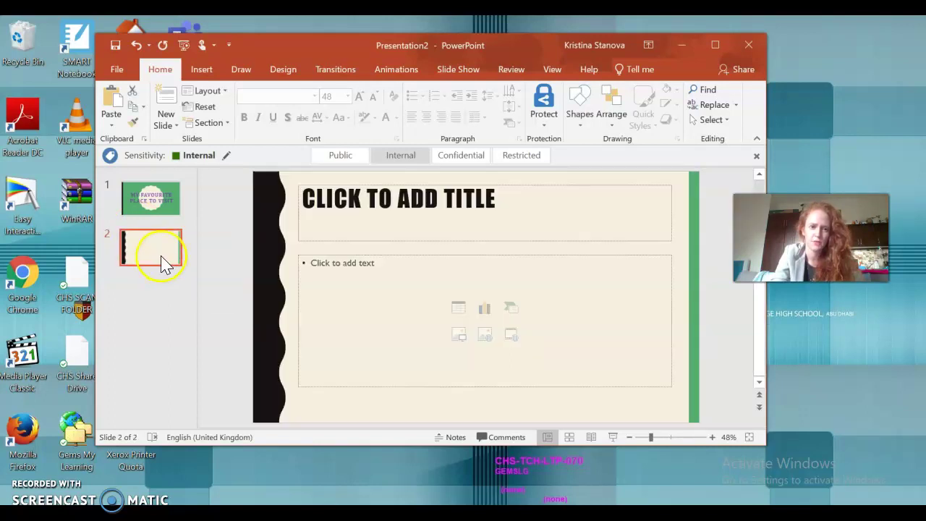
pyautogui.rightClick(160, 255)
pyautogui.click(177, 259)
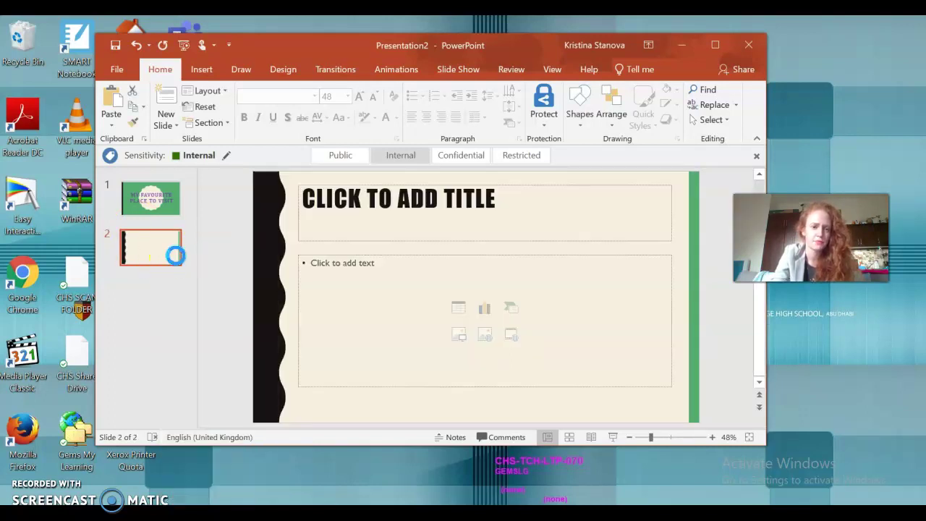
pyautogui.rightClick(144, 229)
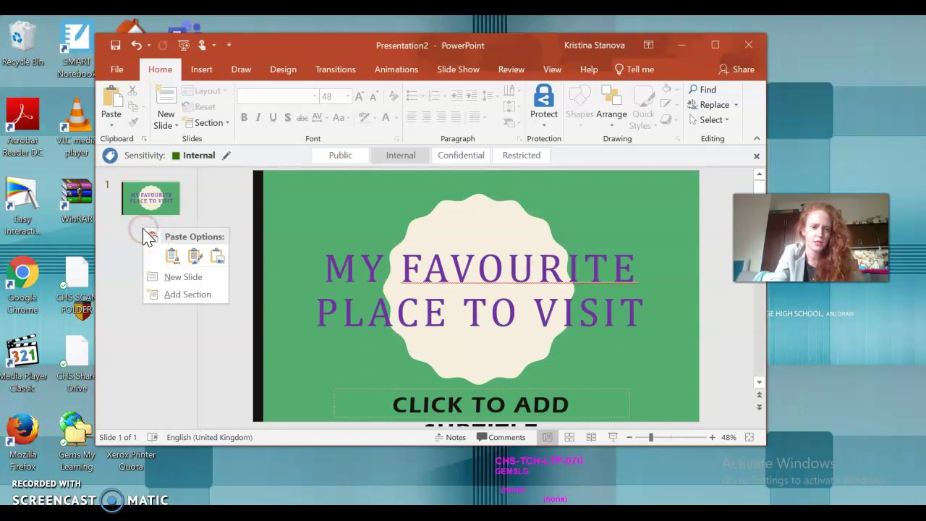
pyautogui.click(187, 277)
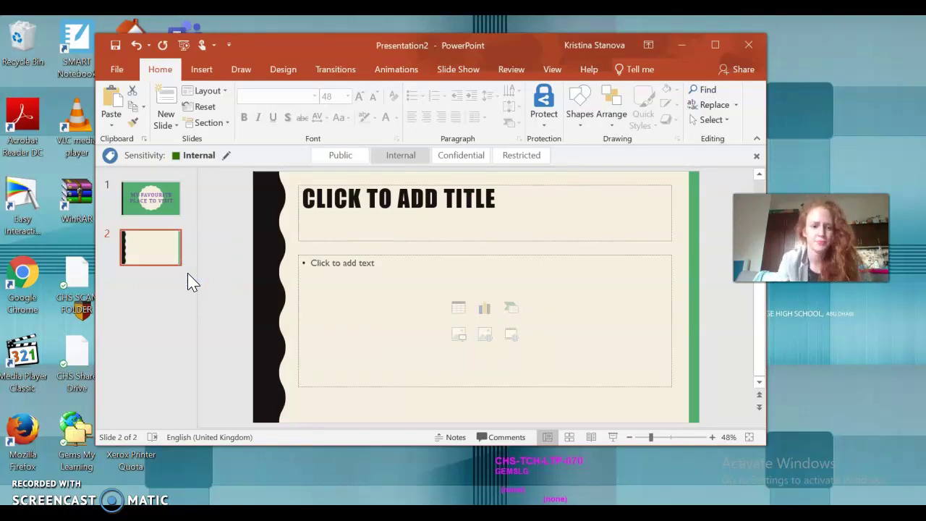
# - Type 'BALI- MY FAVOURITE PLACE TO VISIT' as the slide 2 title, fixing typos, and select it
pyautogui.click(369, 201)
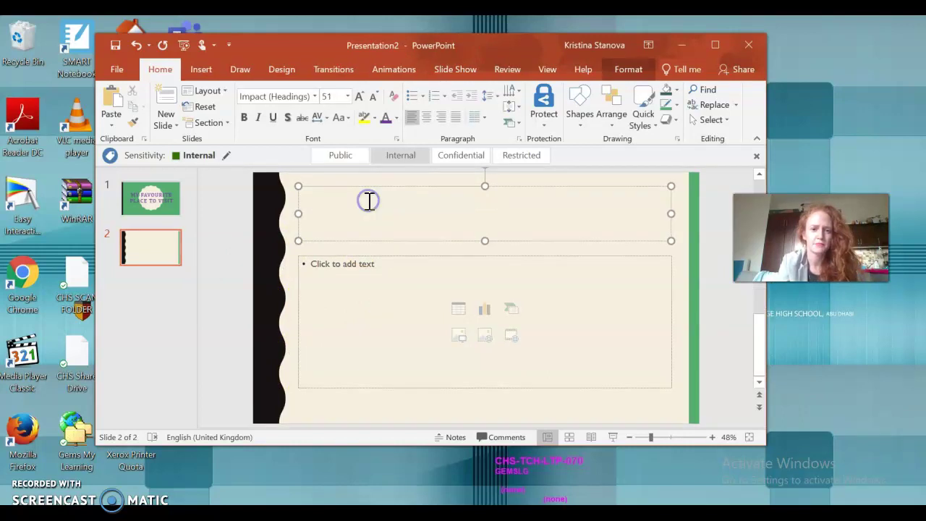
pyautogui.write('B')
pyautogui.press('BackSpace')
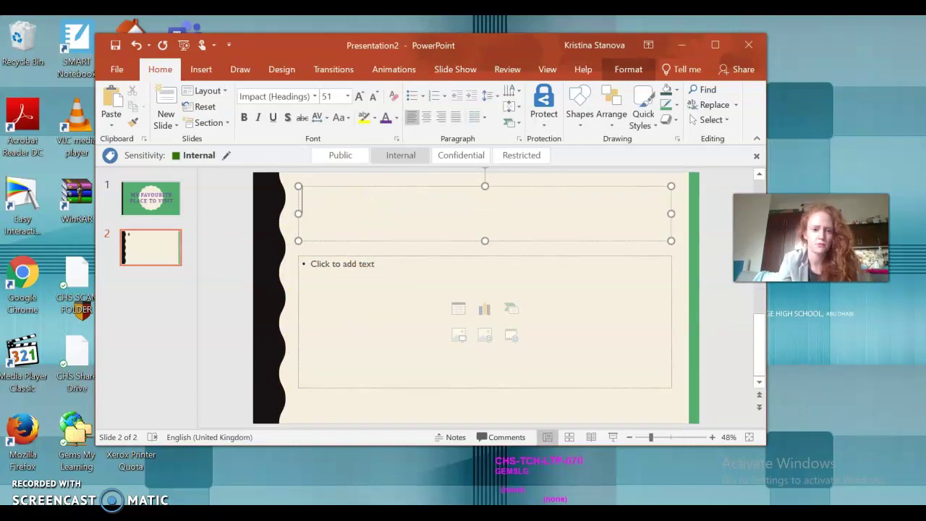
pyautogui.write('BALI')
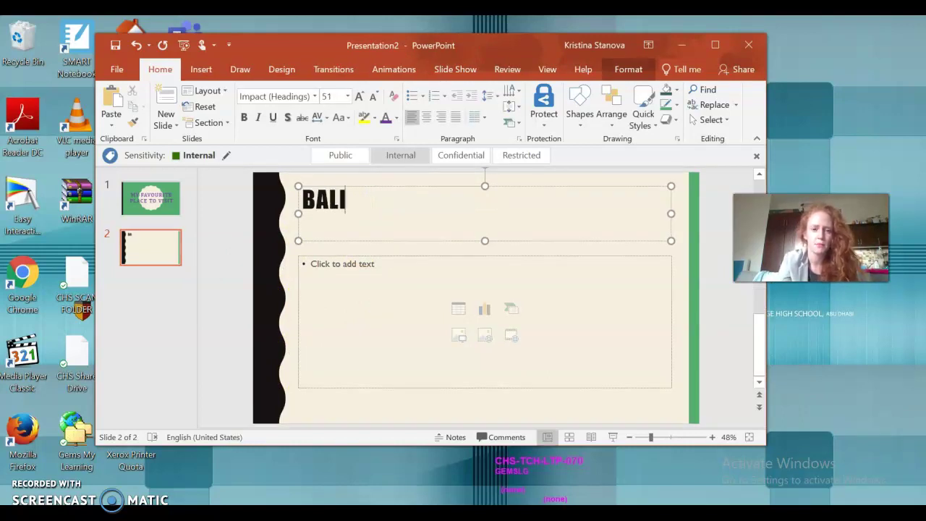
pyautogui.write('- MY FAVORU')
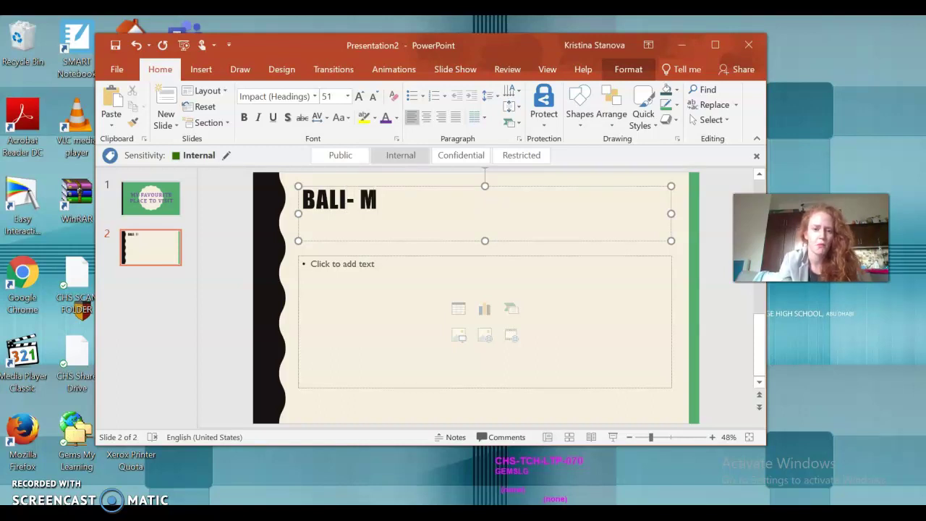
pyautogui.press('BackSpace')
pyautogui.press('BackSpace')
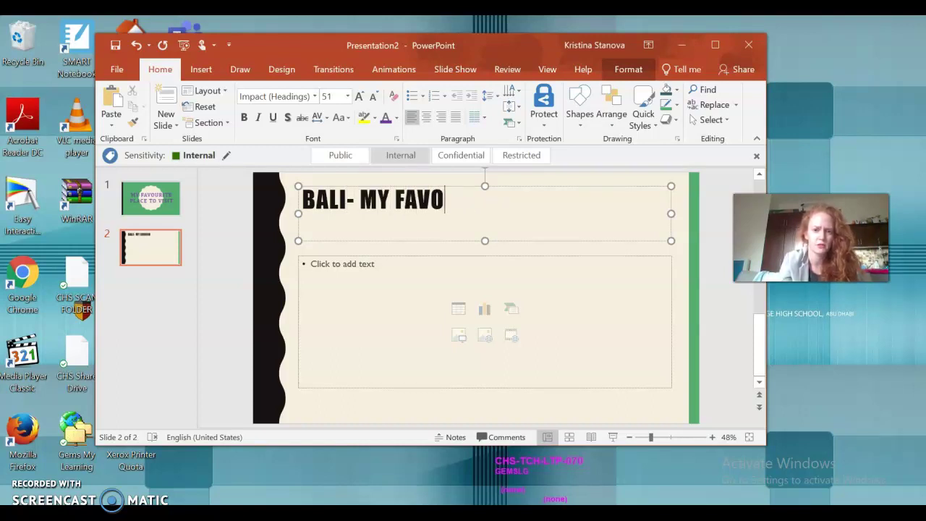
pyautogui.write('URITE PLACE')
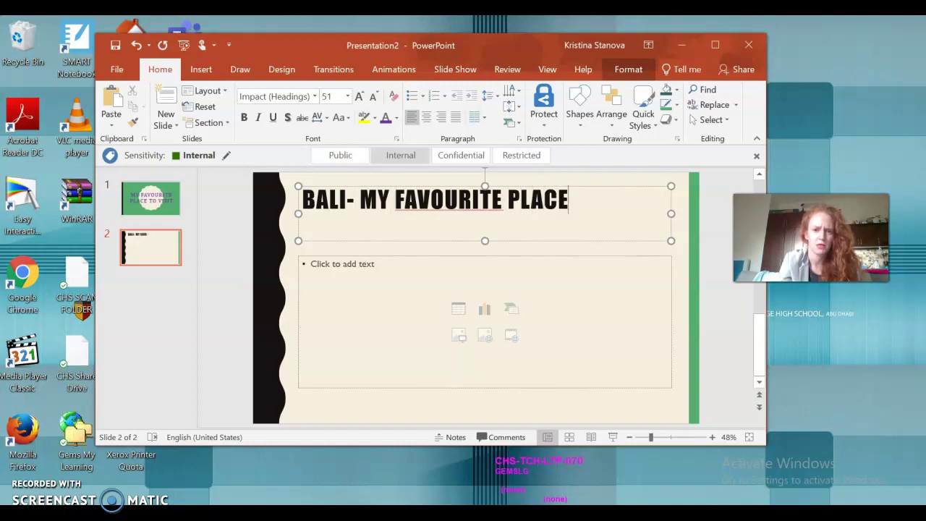
pyautogui.write('ISIT')
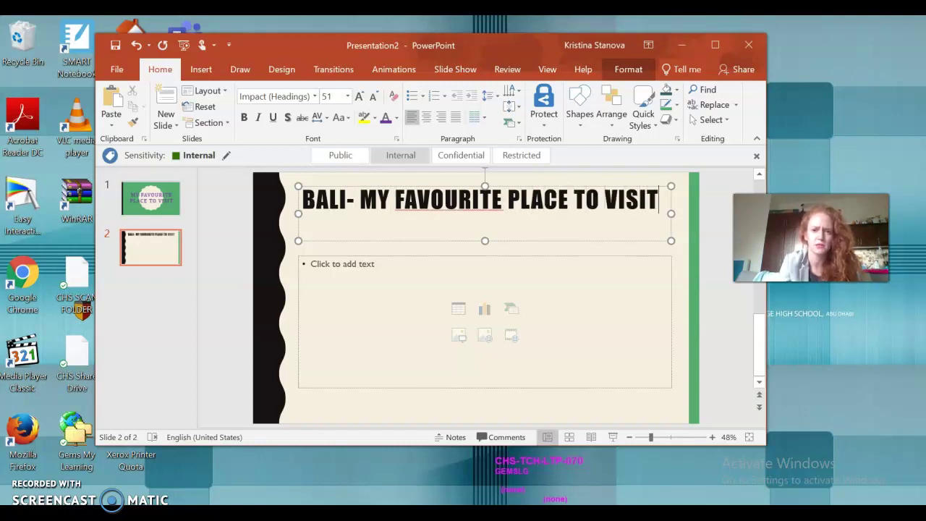
pyautogui.moveTo(660, 199); pyautogui.dragTo(326, 202)
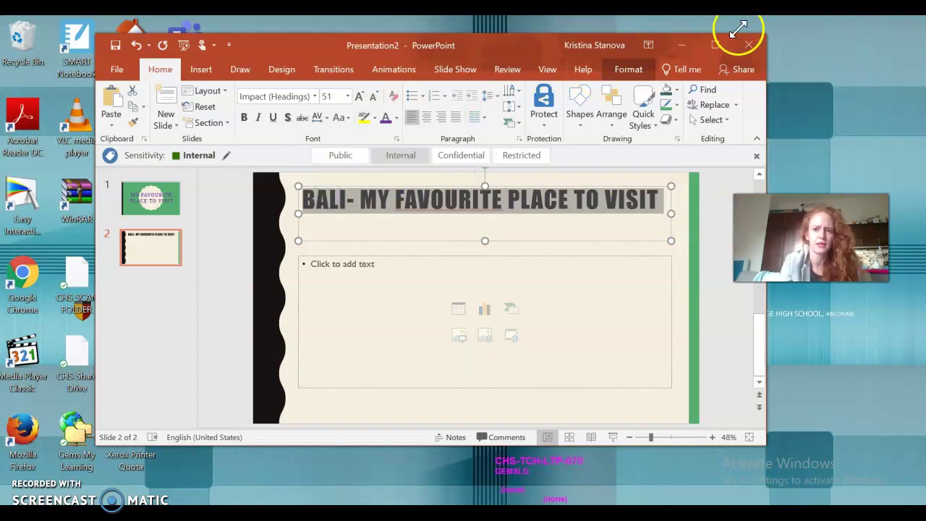
# - Maximize PowerPoint, enlarge the slide 2 title text and colour it dark blue
pyautogui.click(719, 42)
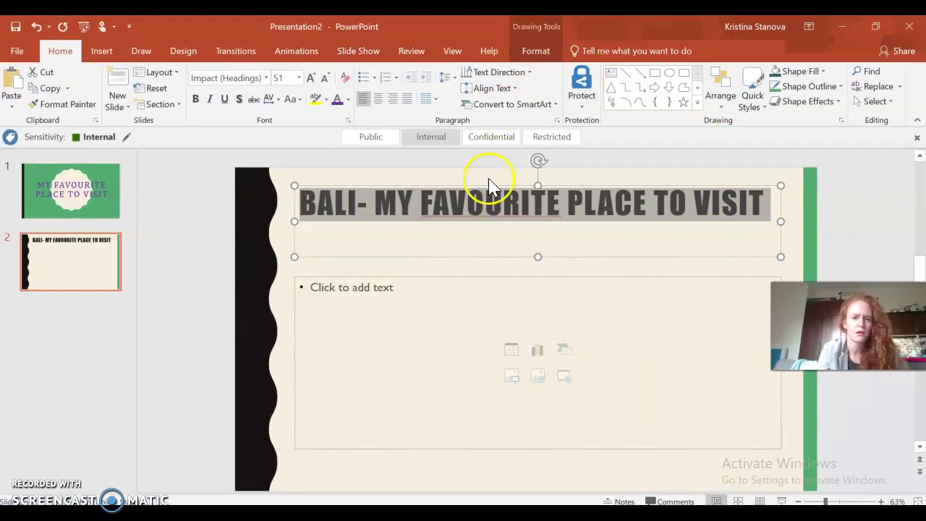
pyautogui.click(325, 78)
pyautogui.click(325, 78)
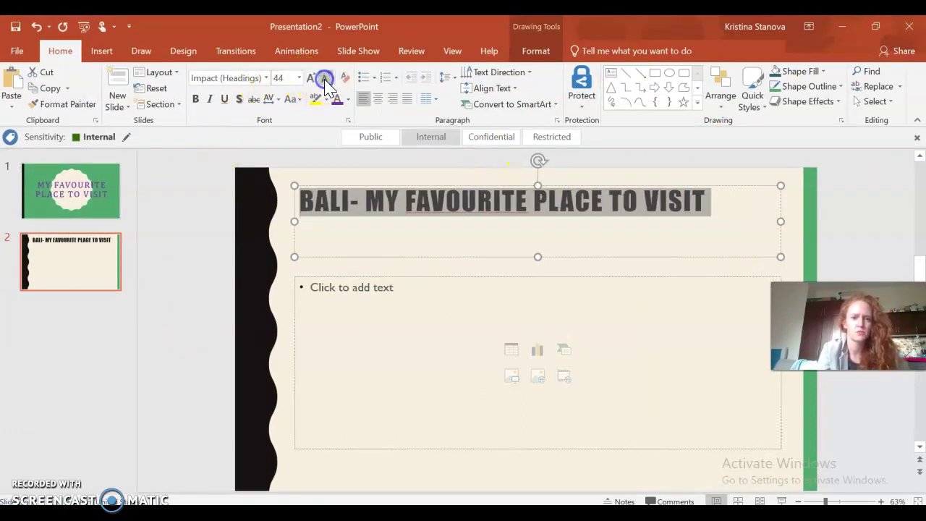
pyautogui.click(311, 78)
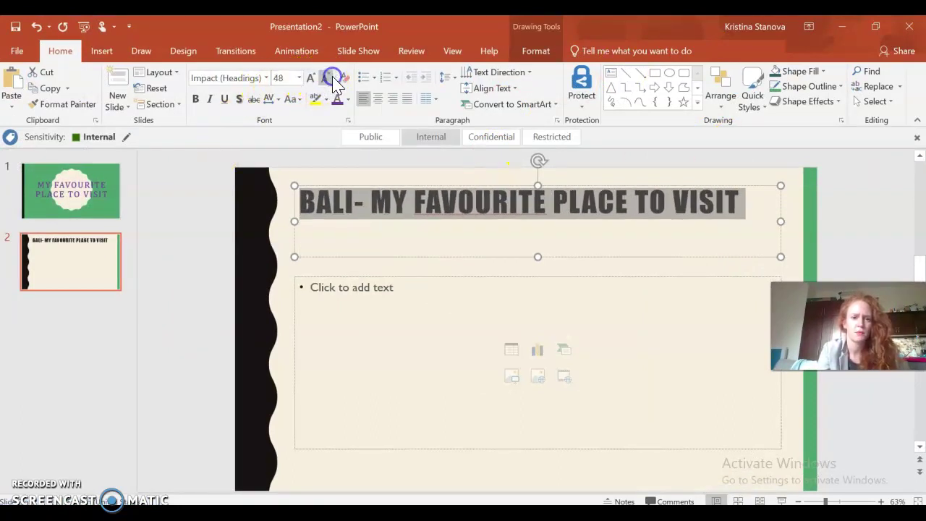
pyautogui.click(348, 100)
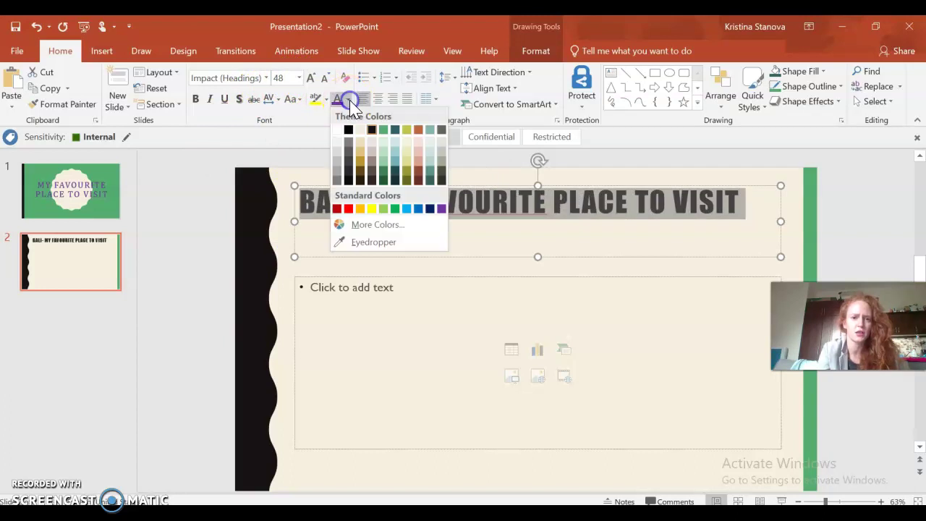
pyautogui.click(430, 210)
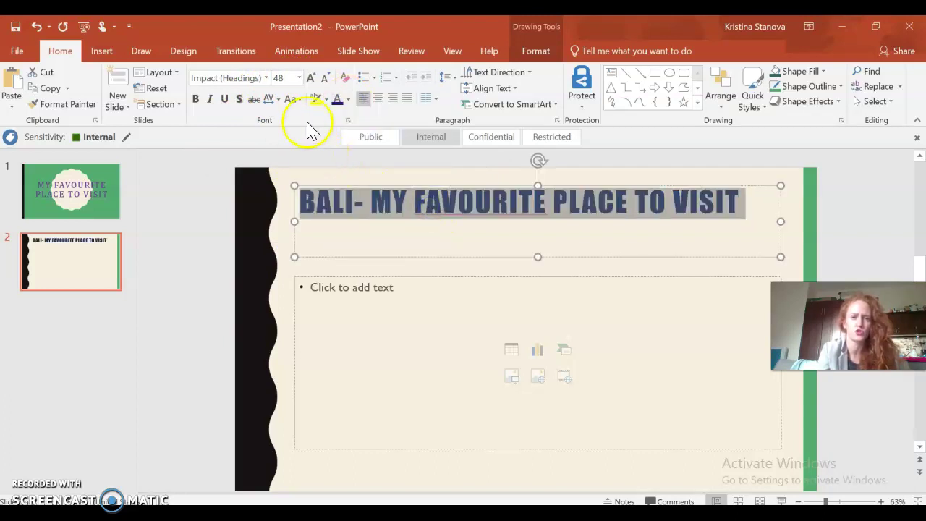
# - Try Comic Sans MS on the title, then settle on the Goudy Stout font
pyautogui.click(266, 78)
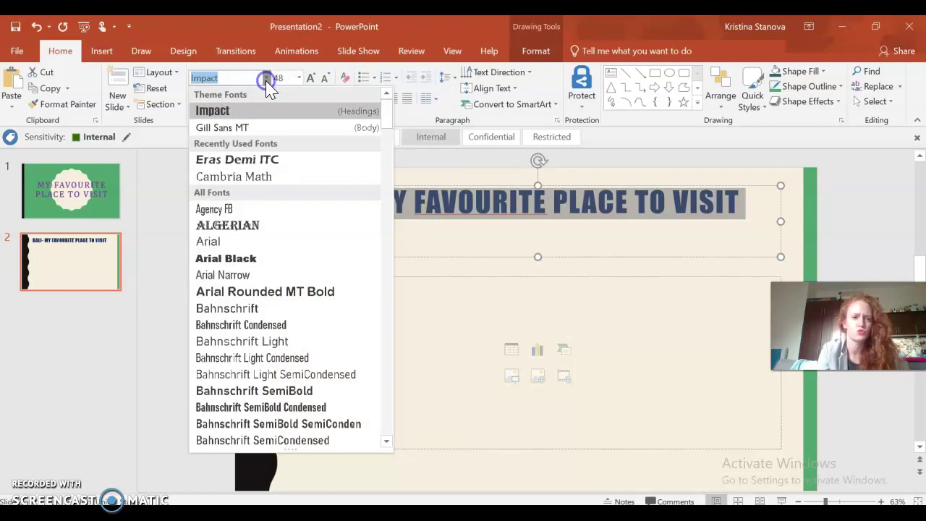
pyautogui.scroll(-15, 268, 275)
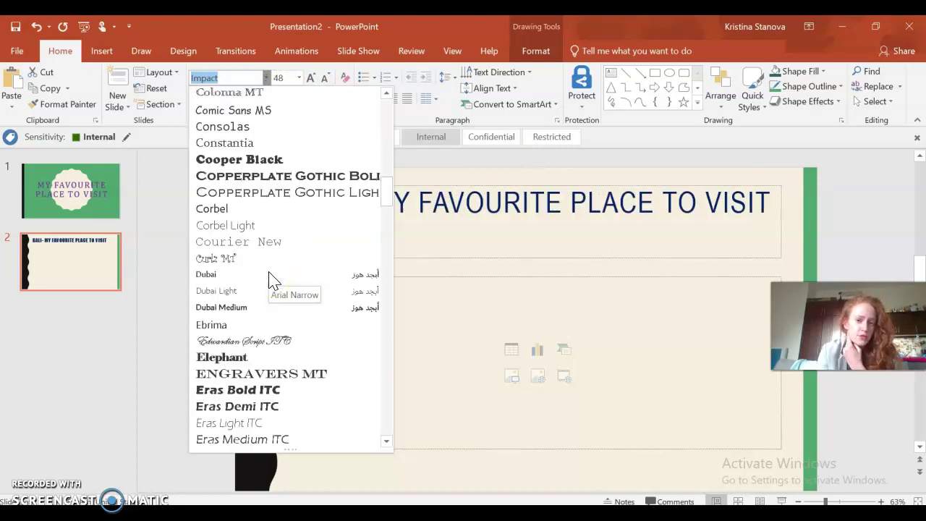
pyautogui.click(249, 111)
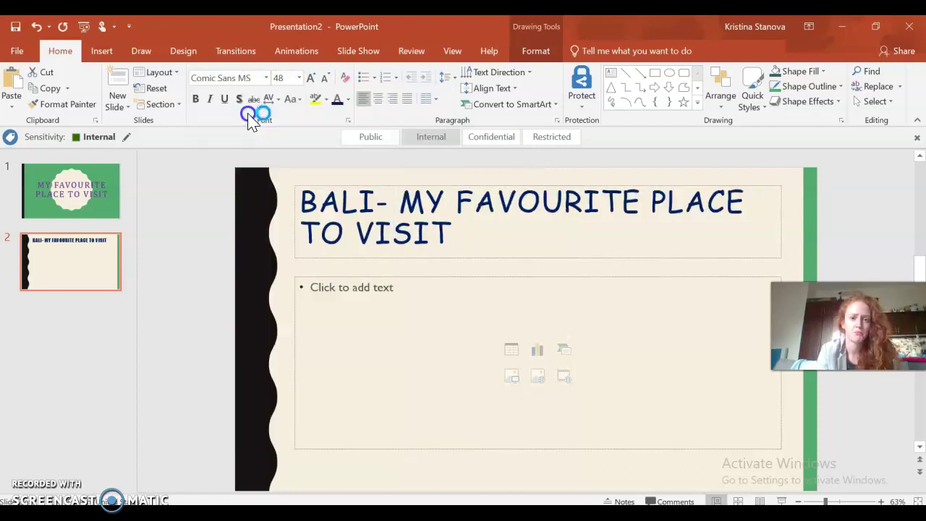
pyautogui.click(267, 78)
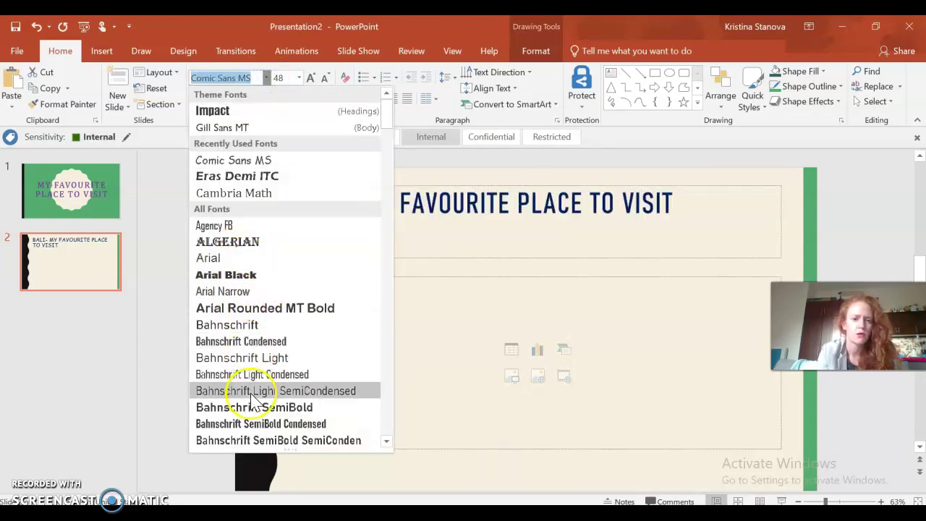
pyautogui.scroll(-15, 253, 390)
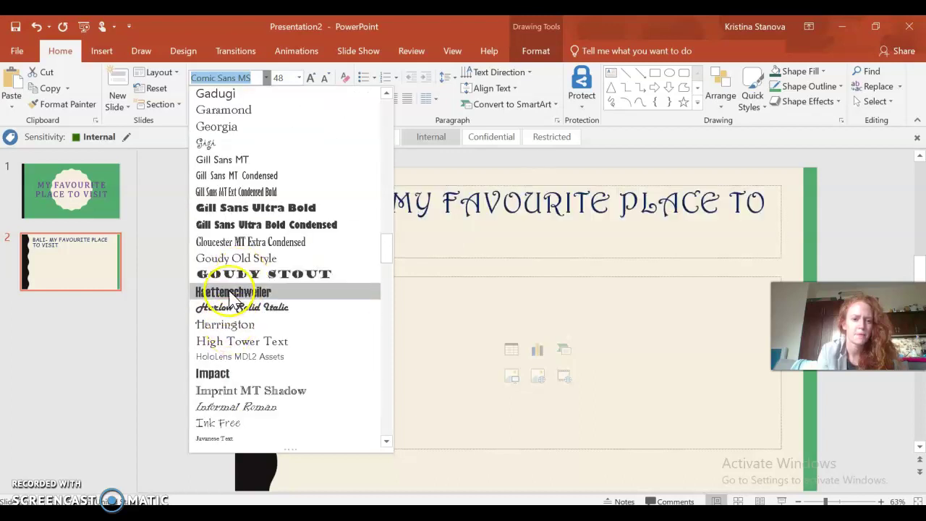
pyautogui.click(230, 279)
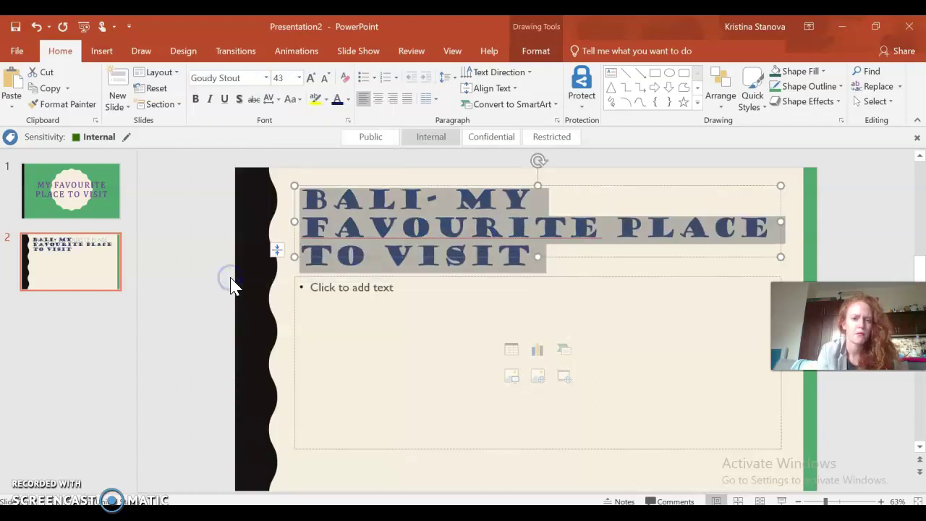
pyautogui.click(358, 342)
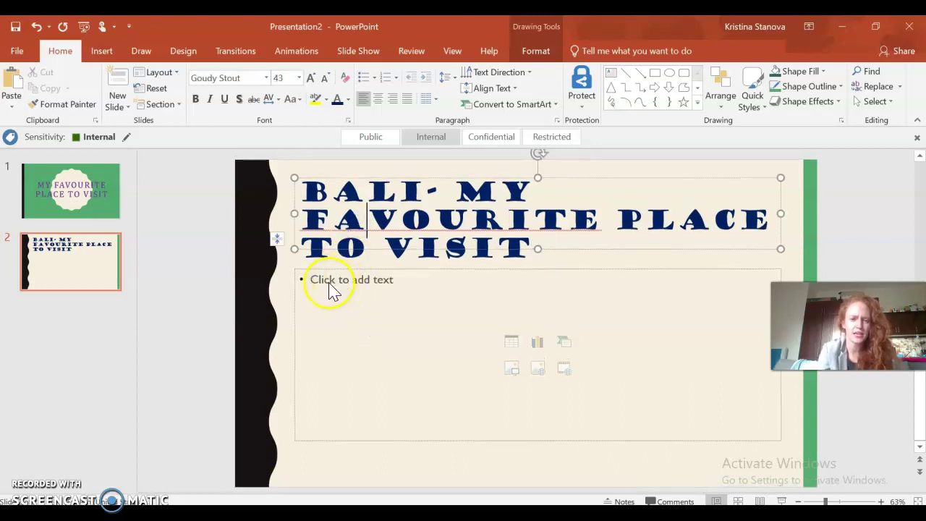
# - Place the insertion point at the first bullet of slide 2's body, then switch to Chrome
pyautogui.click(323, 280)
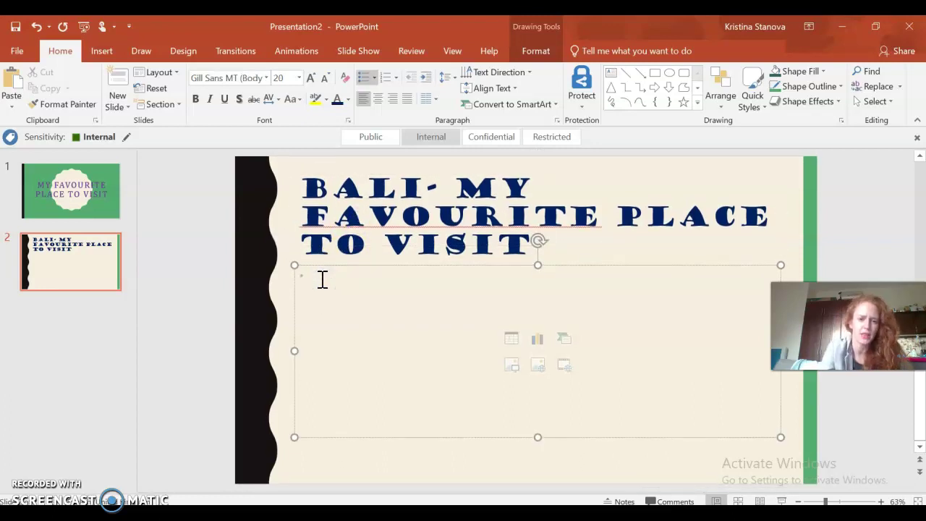
pyautogui.click(290, 273)
pyautogui.click(318, 281)
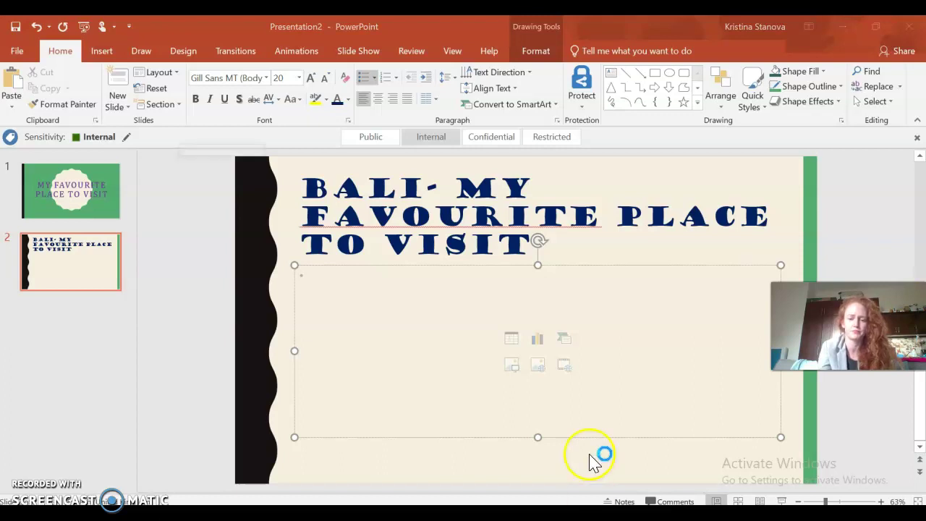
pyautogui.hotkey('alt', 'Tab')
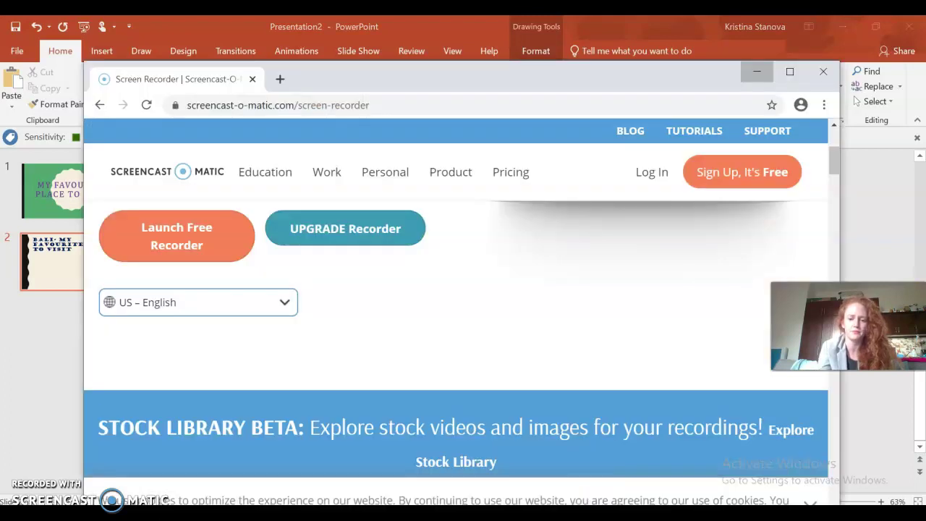
# - Maximize Chrome, open google.com in a new tab and search for 'Bali'
pyautogui.click(787, 69)
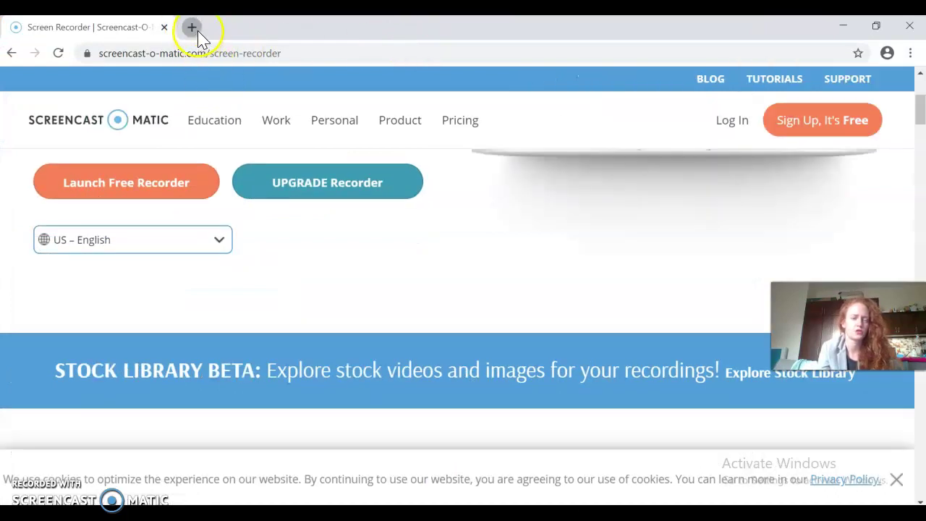
pyautogui.click(194, 29)
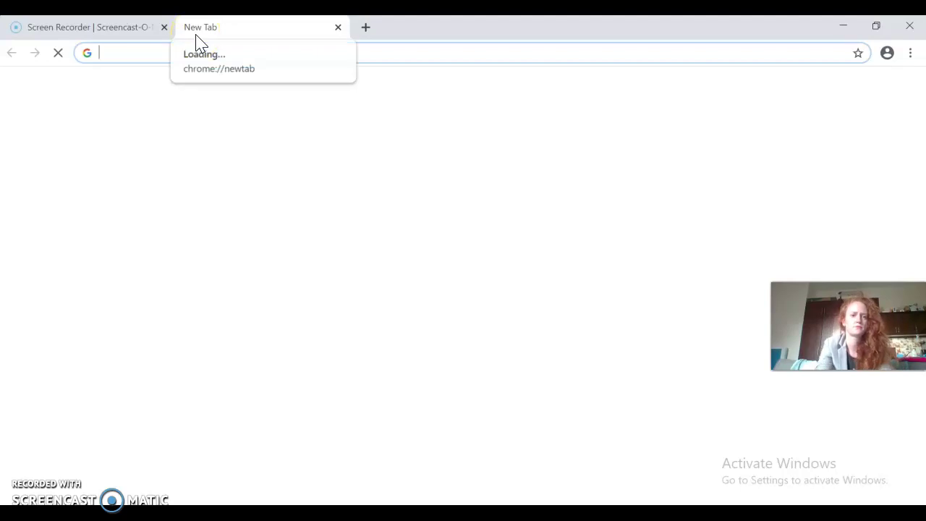
pyautogui.write('go')
pyautogui.press('Return')
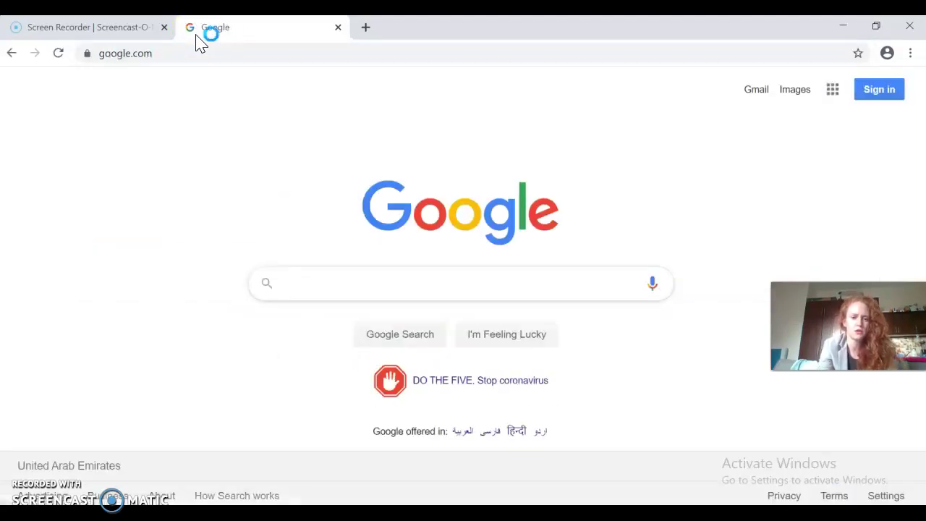
pyautogui.write('Bali')
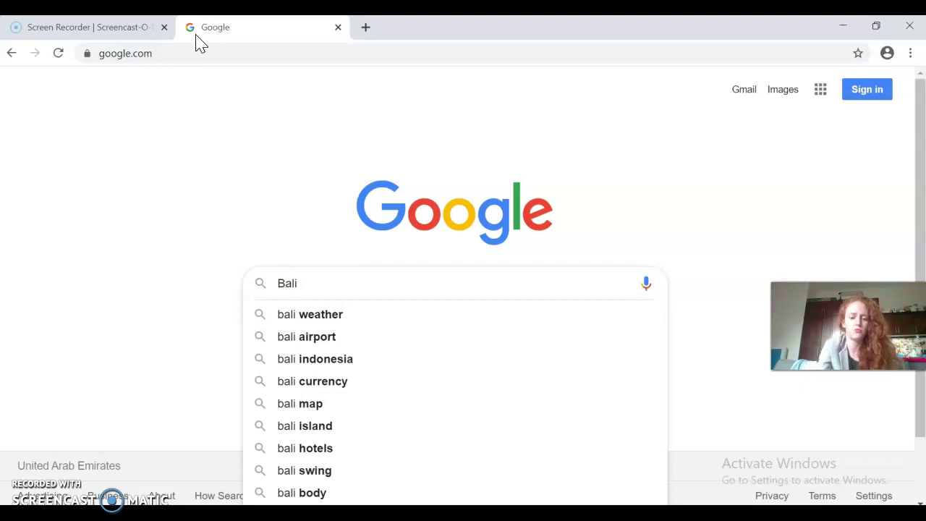
pyautogui.write('nt')
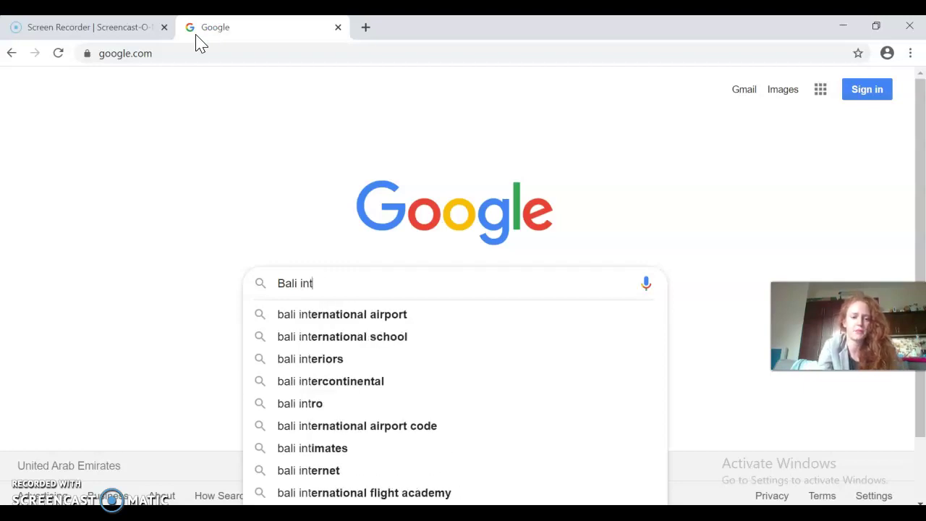
pyautogui.press('BackSpace')
pyautogui.press('BackSpace')
pyautogui.press('BackSpace')
pyautogui.press('Return')
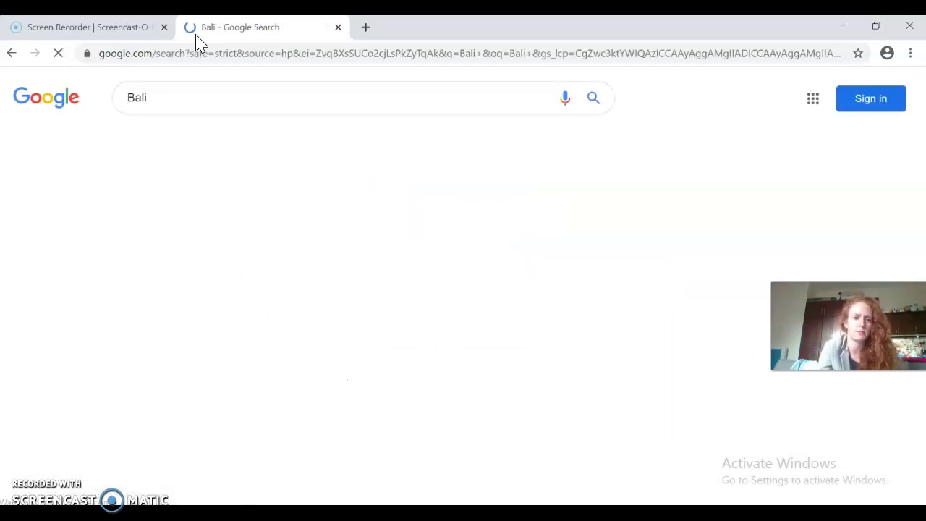
pyautogui.click(94, 116)
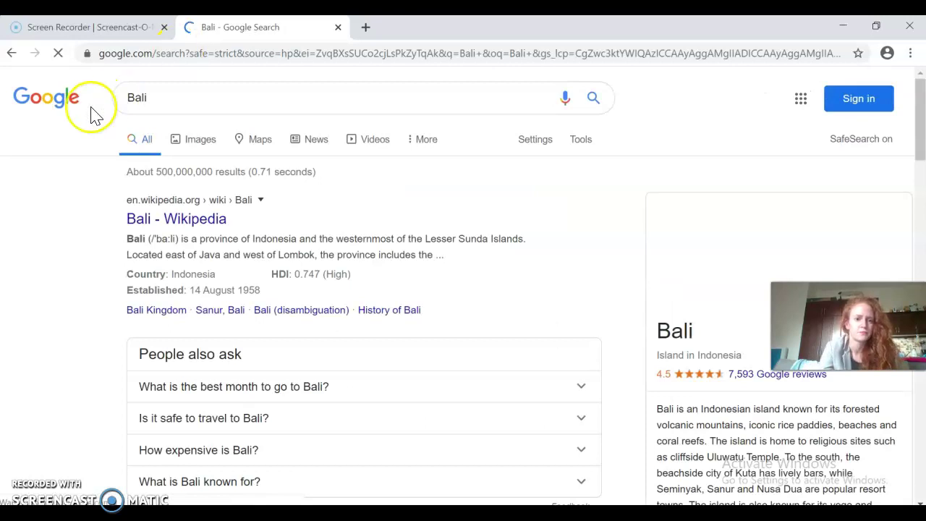
# - Open the Bali Wikipedia article and copy its opening sentence
pyautogui.click(210, 225)
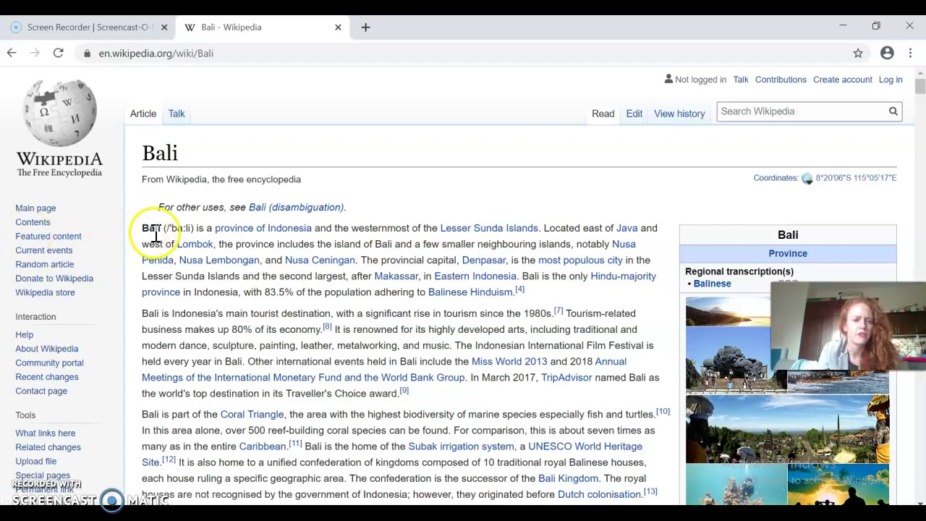
pyautogui.moveTo(308, 230)
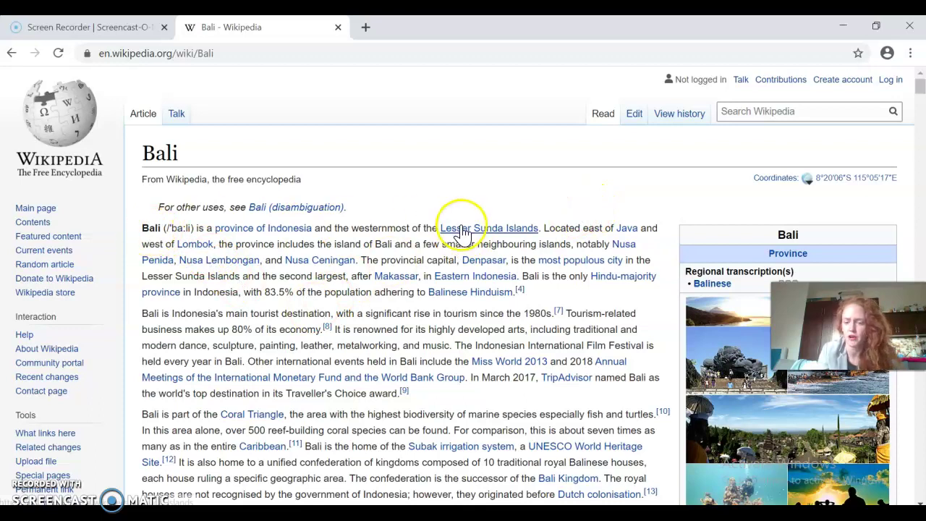
pyautogui.moveTo(459, 229)
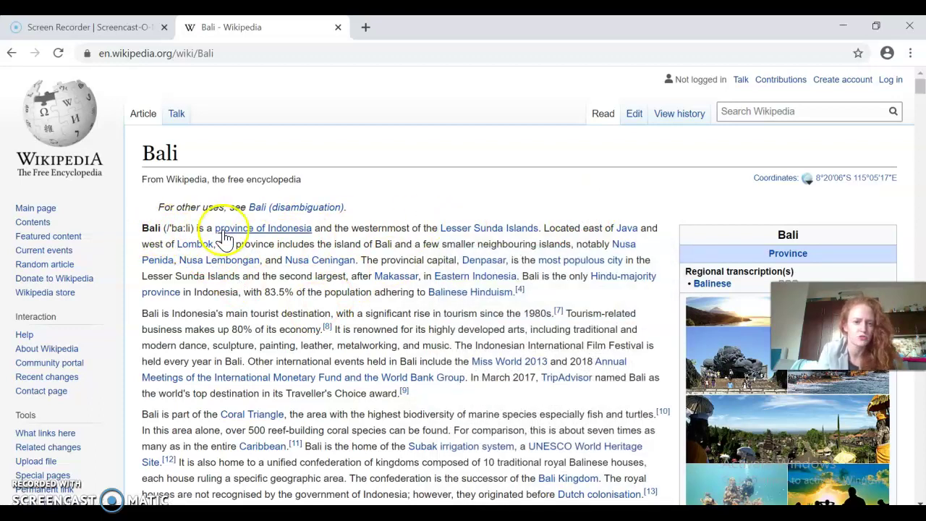
pyautogui.moveTo(142, 231); pyautogui.dragTo(546, 231)
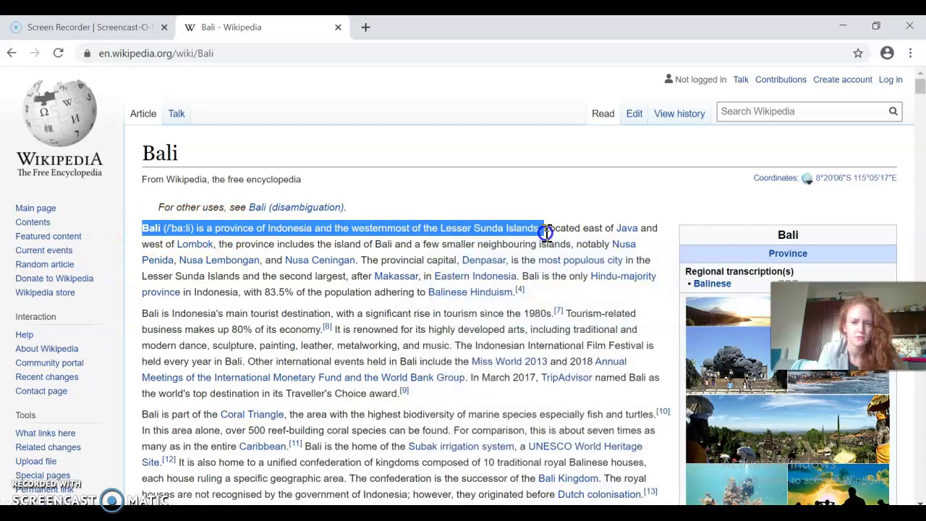
pyautogui.rightClick(420, 230)
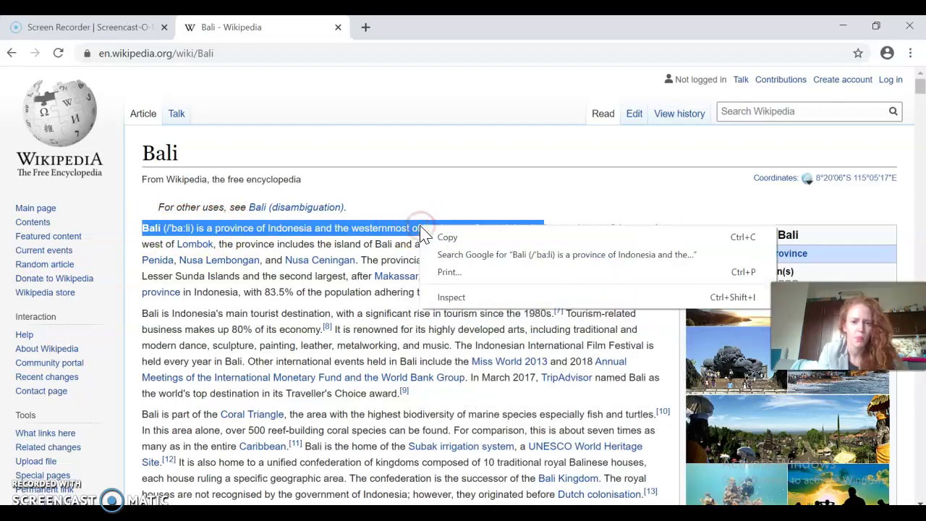
pyautogui.click(440, 238)
# - In the pasted first bullet, delete the pronunciation after 'Bali' and select the sentence
pyautogui.hotkey('alt', 'Tab')
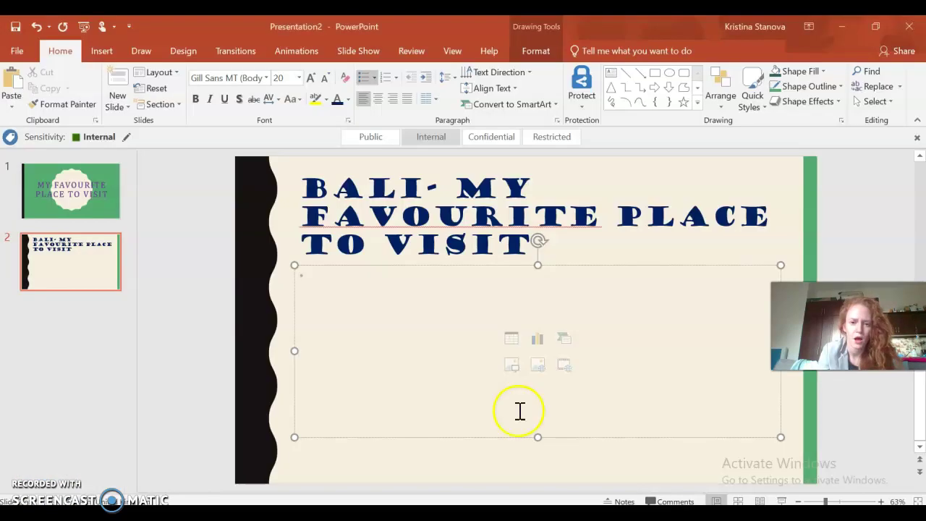
pyautogui.click(360, 291)
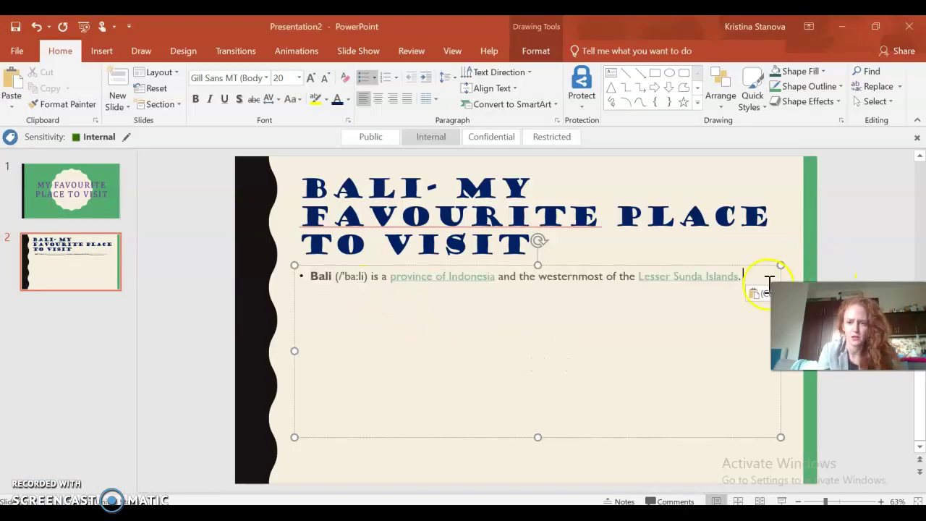
pyautogui.moveTo(753, 275); pyautogui.dragTo(345, 284)
pyautogui.click(368, 281)
pyautogui.press('BackSpace')
pyautogui.press('BackSpace')
pyautogui.press('BackSpace')
pyautogui.press('BackSpace')
pyautogui.press('BackSpace')
pyautogui.press('BackSpace')
pyautogui.press('BackSpace')
pyautogui.press('BackSpace')
pyautogui.press('BackSpace')
pyautogui.press('BackSpace')
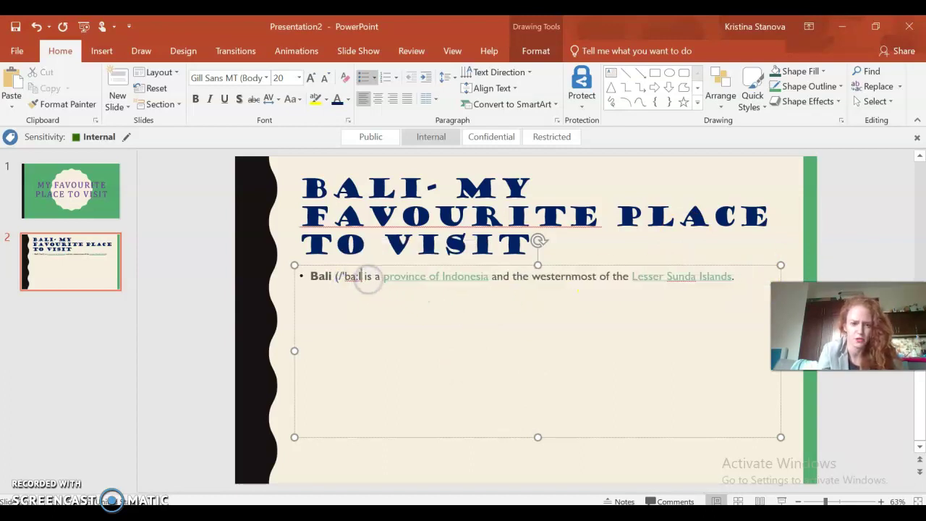
pyautogui.press('BackSpace')
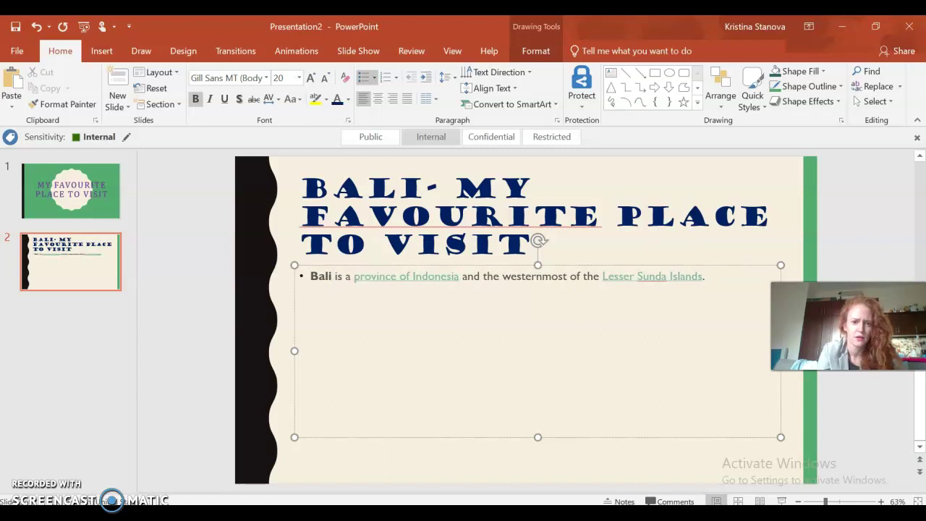
pyautogui.moveTo(715, 276); pyautogui.dragTo(314, 279)
# - Make the first bullet's link text dark and remove its underline
pyautogui.click(350, 100)
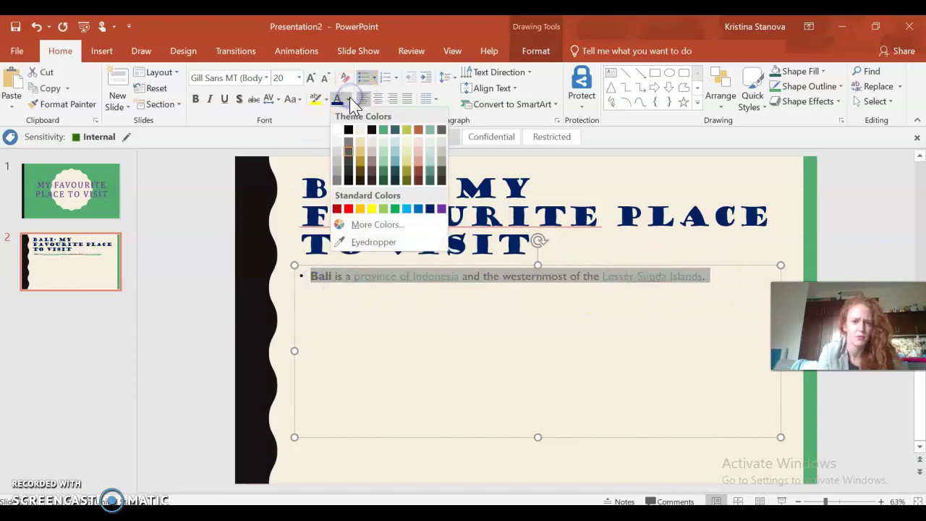
pyautogui.click(347, 128)
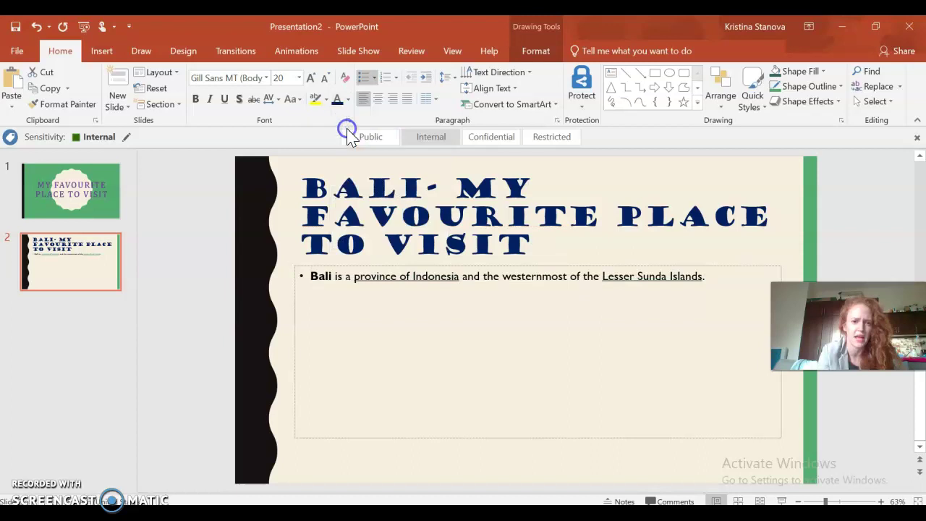
pyautogui.click(225, 99)
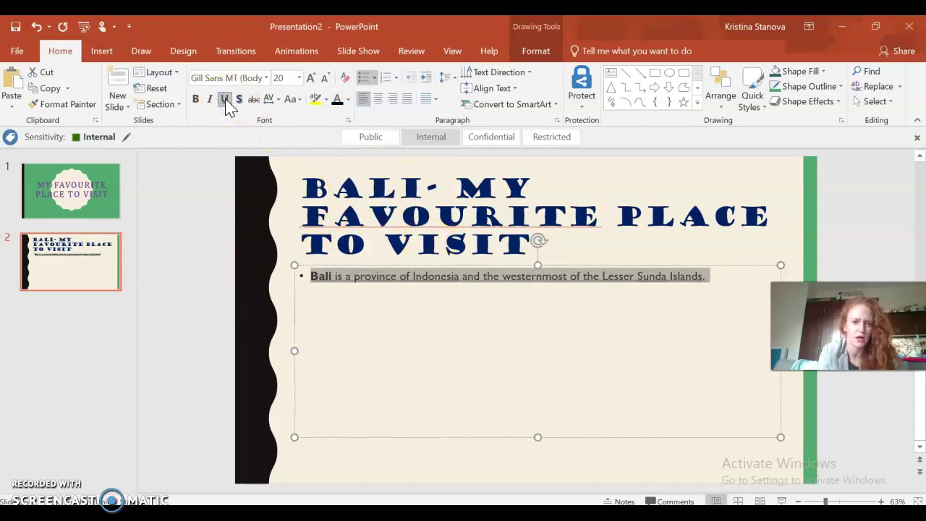
pyautogui.click(227, 102)
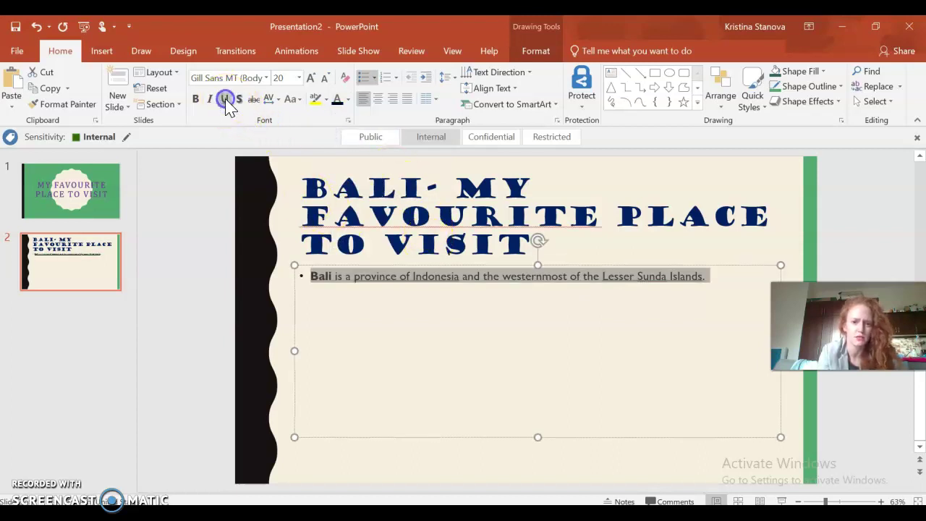
pyautogui.click(654, 288)
# - Retype 'Lesser Sunda Islands.' without link formatting and delete the duplicate
pyautogui.moveTo(604, 276); pyautogui.dragTo(711, 275)
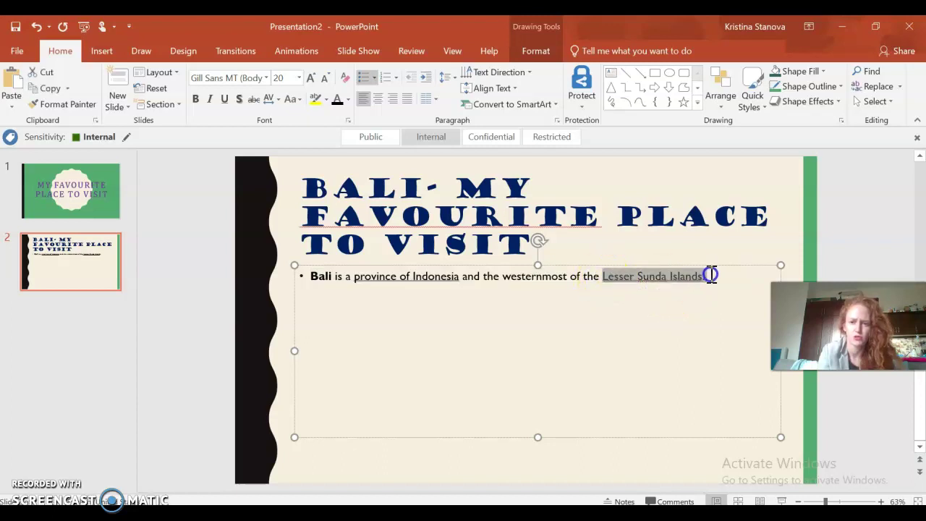
pyautogui.click(225, 100)
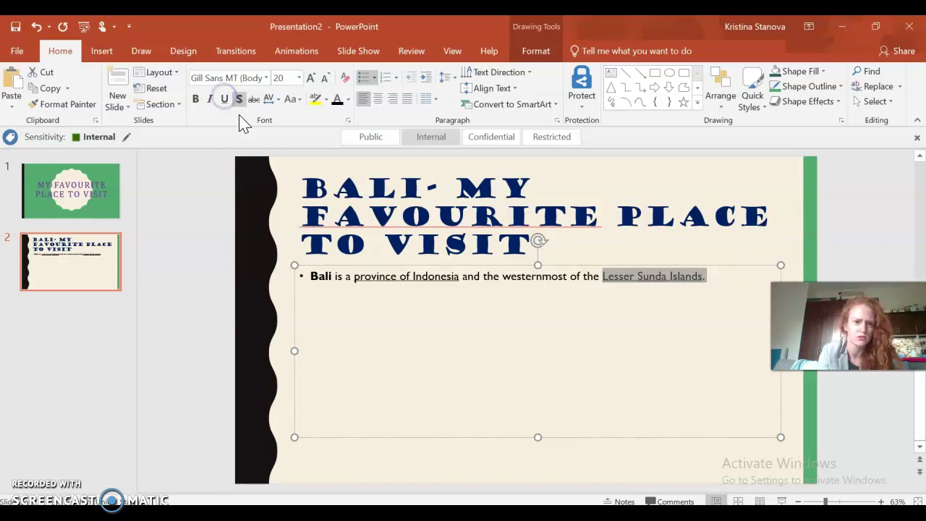
pyautogui.click(682, 330)
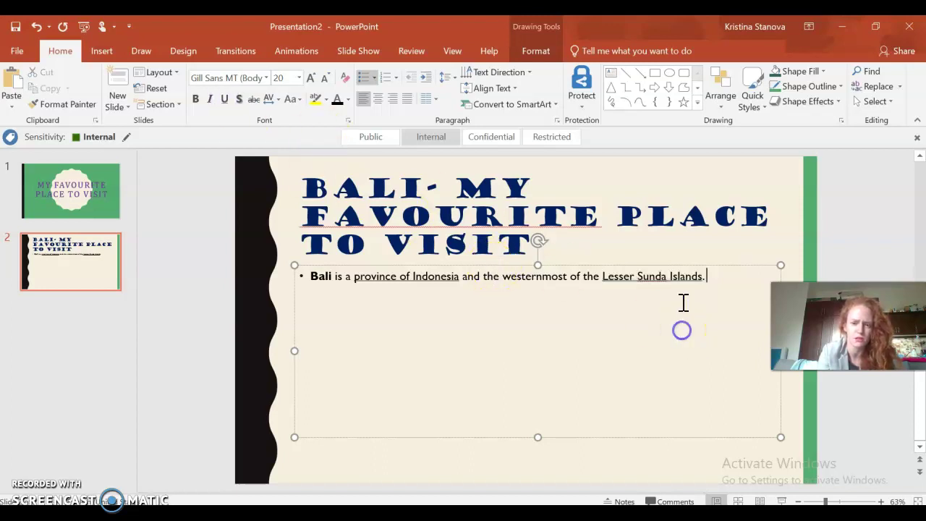
pyautogui.click(711, 276)
pyautogui.click(600, 277)
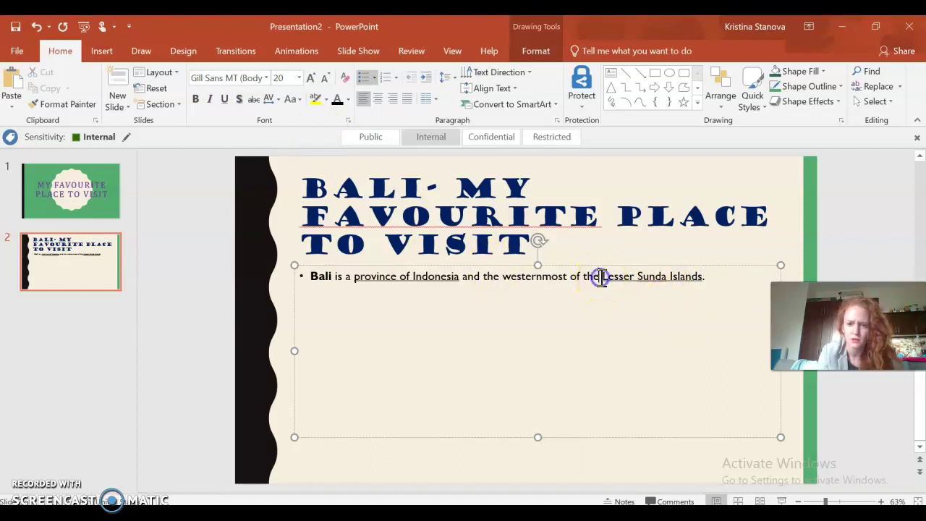
pyautogui.write('Lesser ')
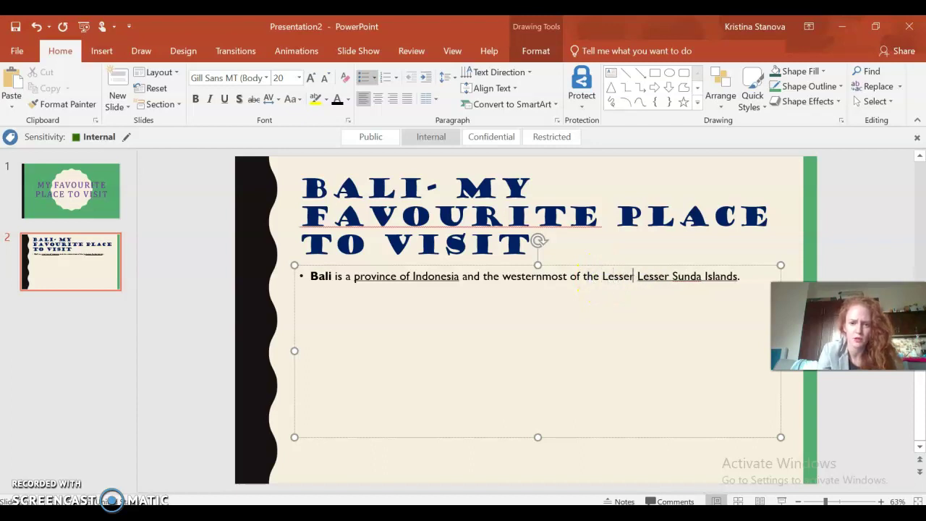
pyautogui.write('Sunda I')
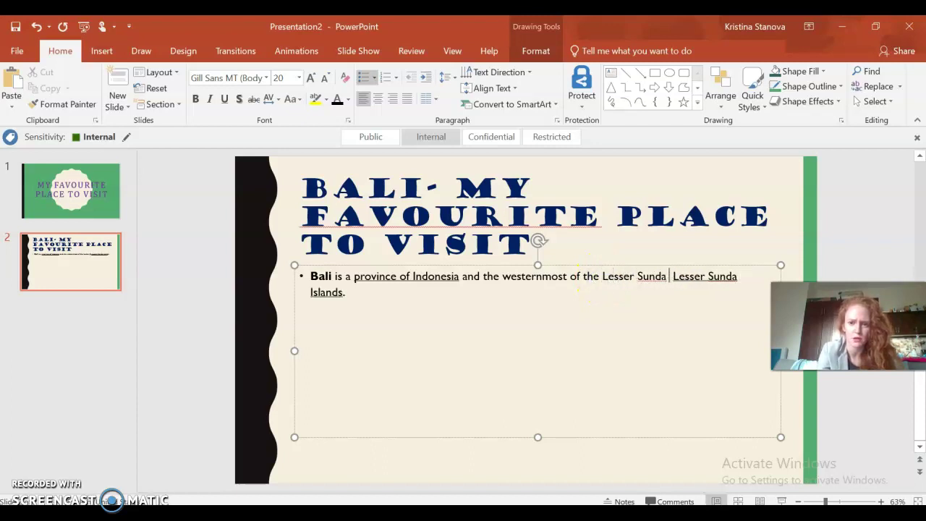
pyautogui.write('slands.')
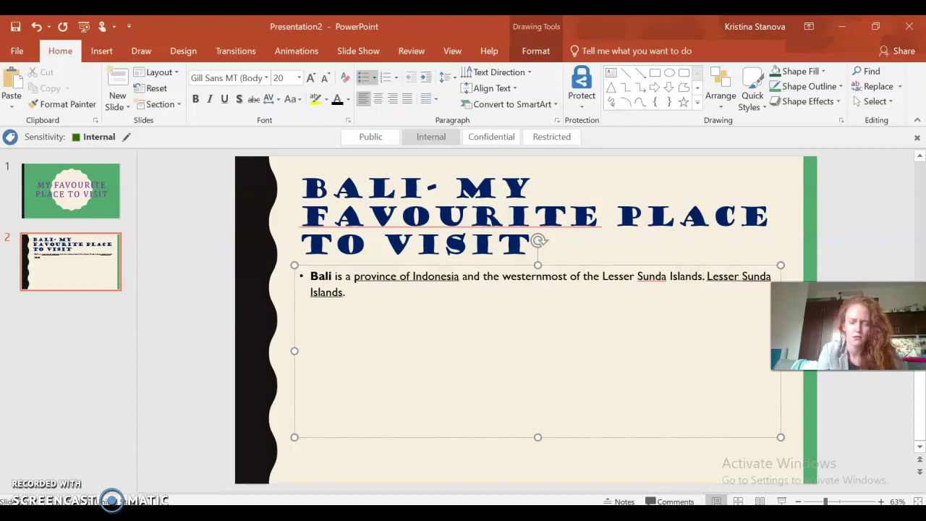
pyautogui.click(399, 307)
pyautogui.keyDown('shift'); pyautogui.click(707, 277); pyautogui.keyUp('shift')
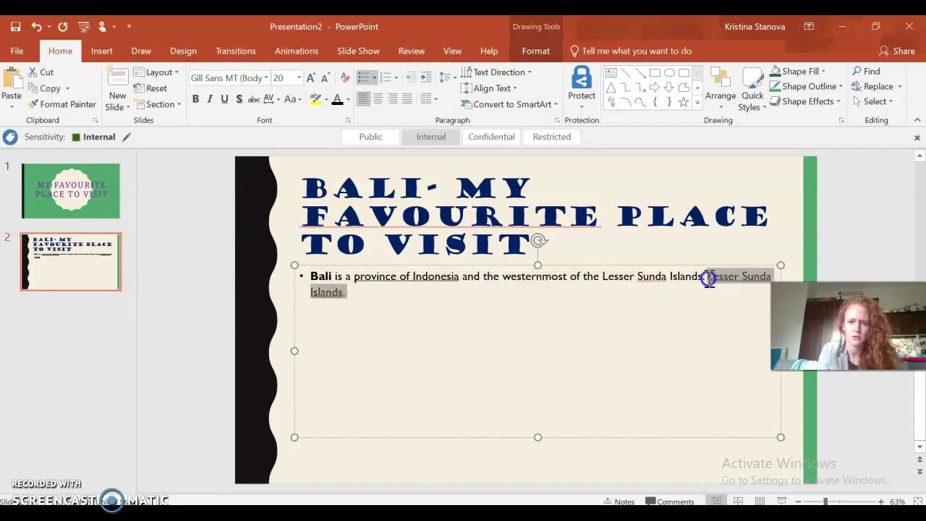
pyautogui.press('BackSpace')
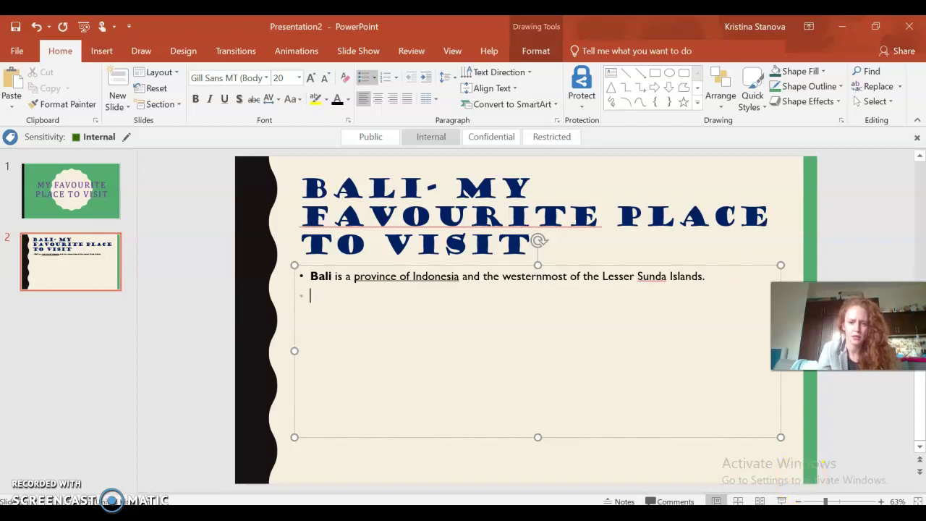
# - Copy the Wikipedia sentence on Bali's tourism rise since the 1980s and paste it as bullet two
pyautogui.hotkey('alt', 'Tab')
pyautogui.scroll(-1, 259, 321)
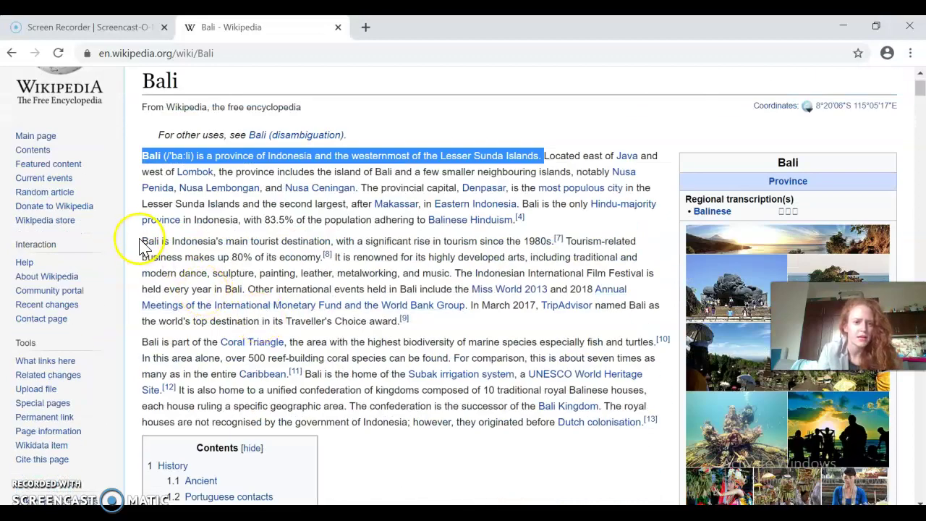
pyautogui.moveTo(145, 240); pyautogui.dragTo(533, 243)
pyautogui.moveTo(555, 241)
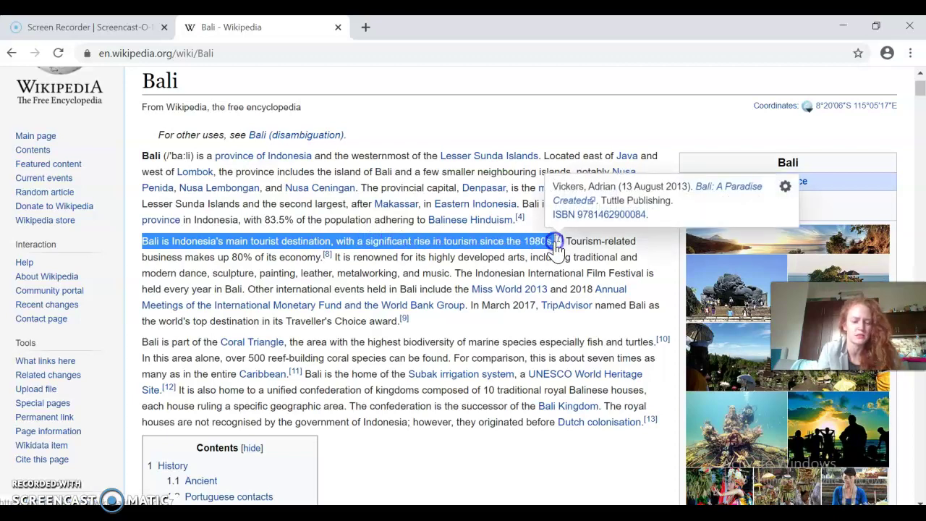
pyautogui.click(173, 504)
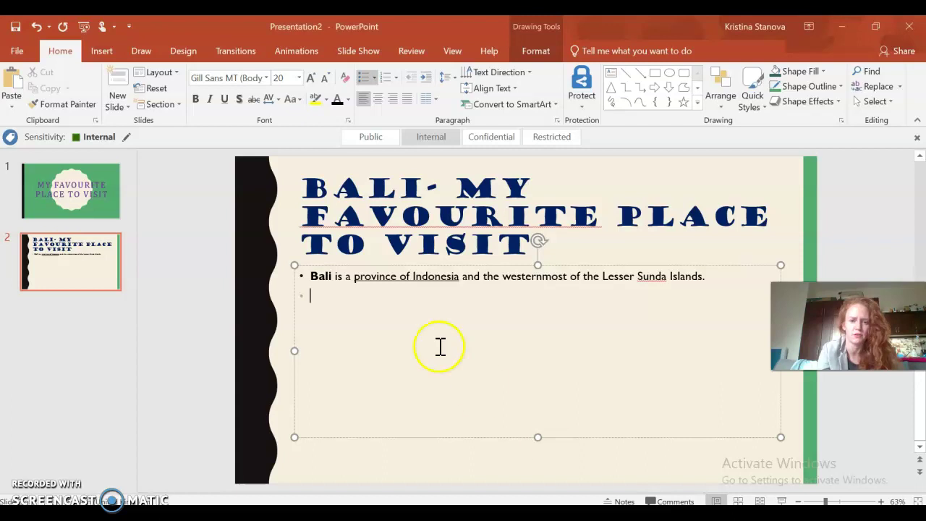
pyautogui.hotkey('ctrl', 'v')
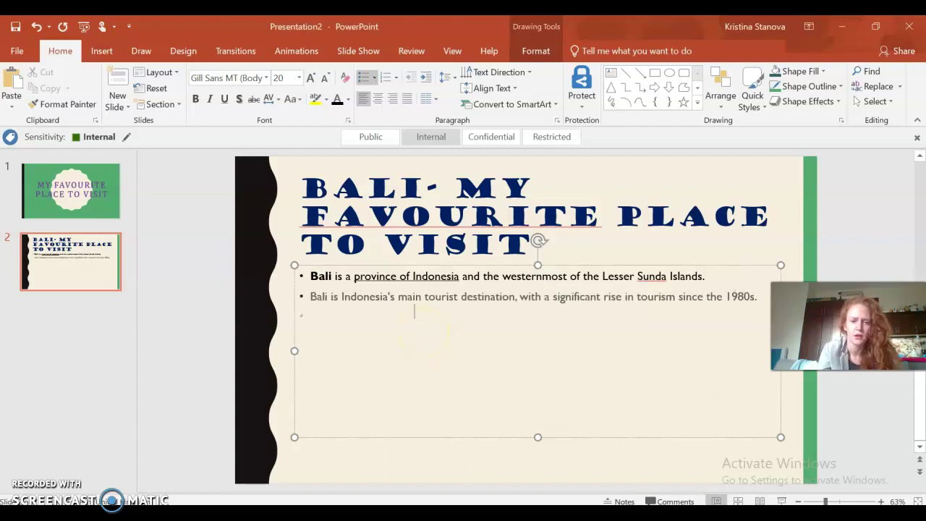
# - Select the Wikipedia sentence on Bali's confederation of 10 royal houses and return to PowerPoint
pyautogui.hotkey('alt', 'Tab')
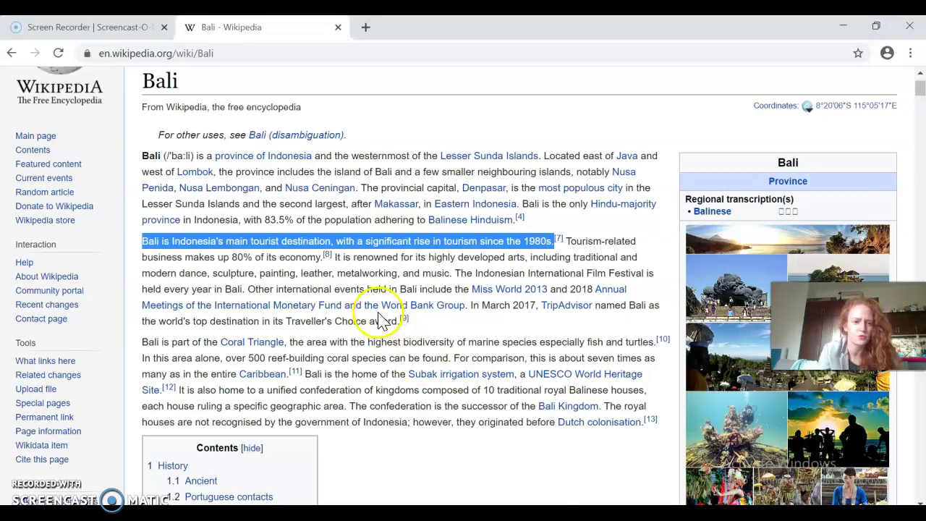
pyautogui.moveTo(246, 343)
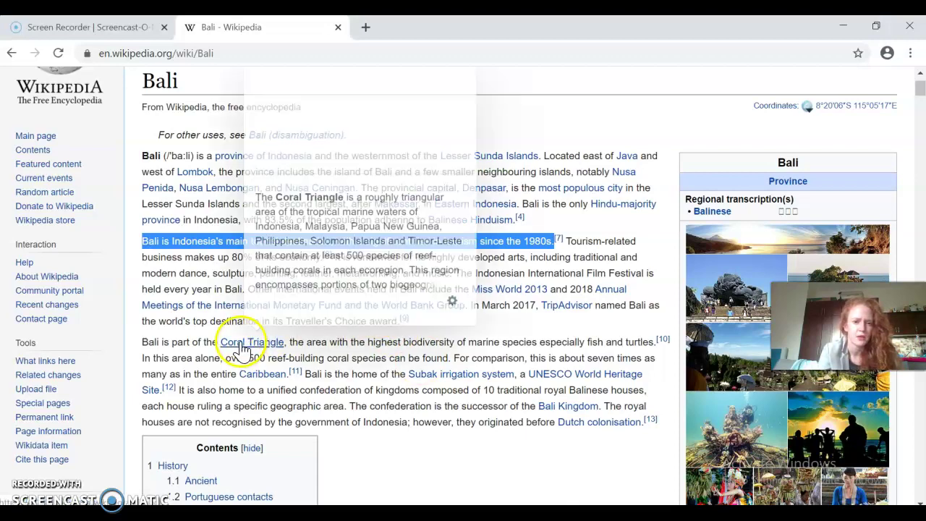
pyautogui.scroll(-12, 509, 347)
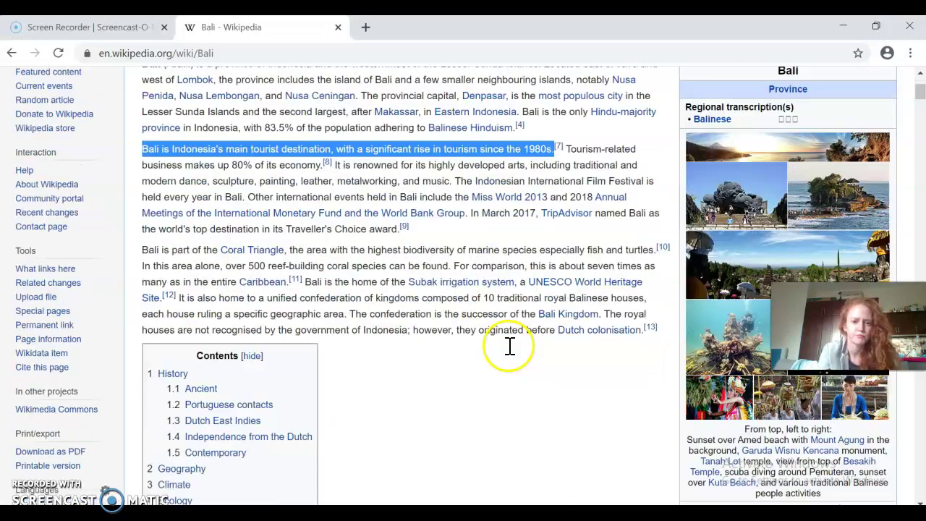
pyautogui.scroll(10, 509, 354)
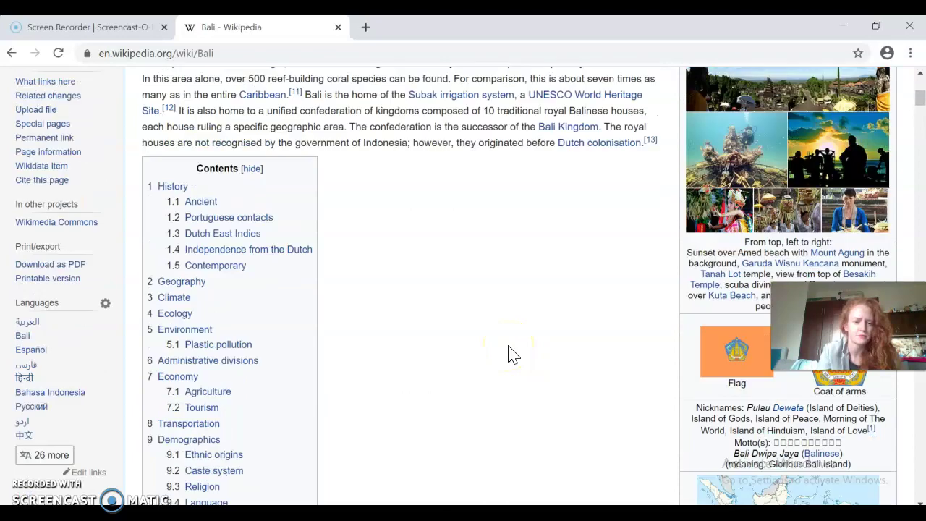
pyautogui.scroll(-1, 508, 354)
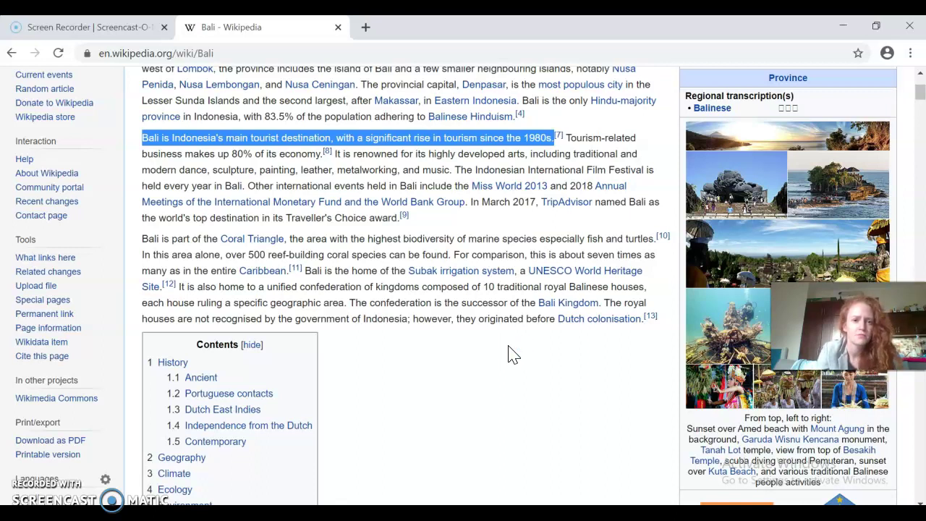
pyautogui.scroll(2, 511, 354)
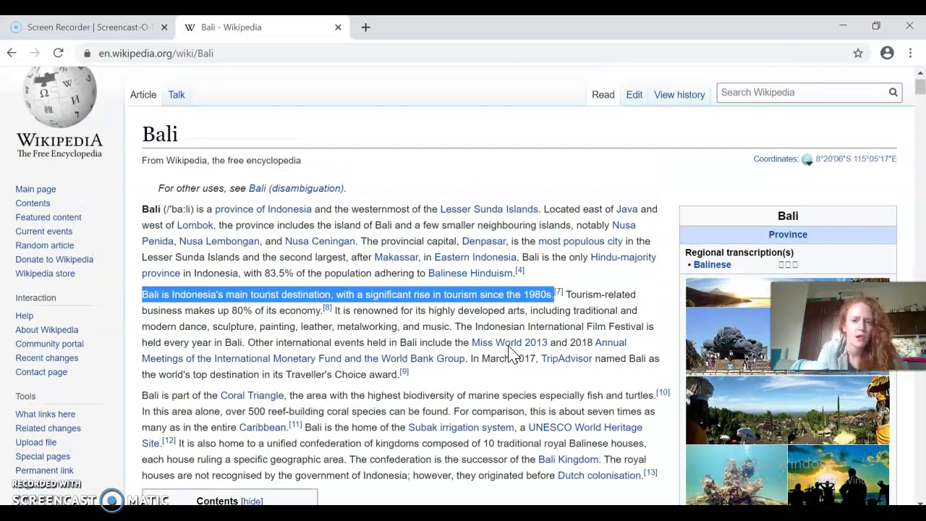
pyautogui.scroll(-1, 511, 354)
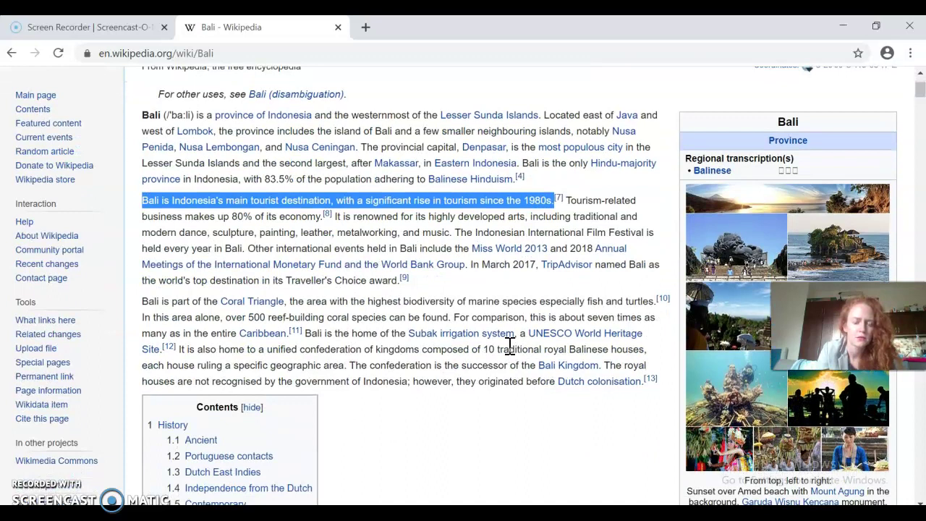
pyautogui.scroll(-1, 510, 347)
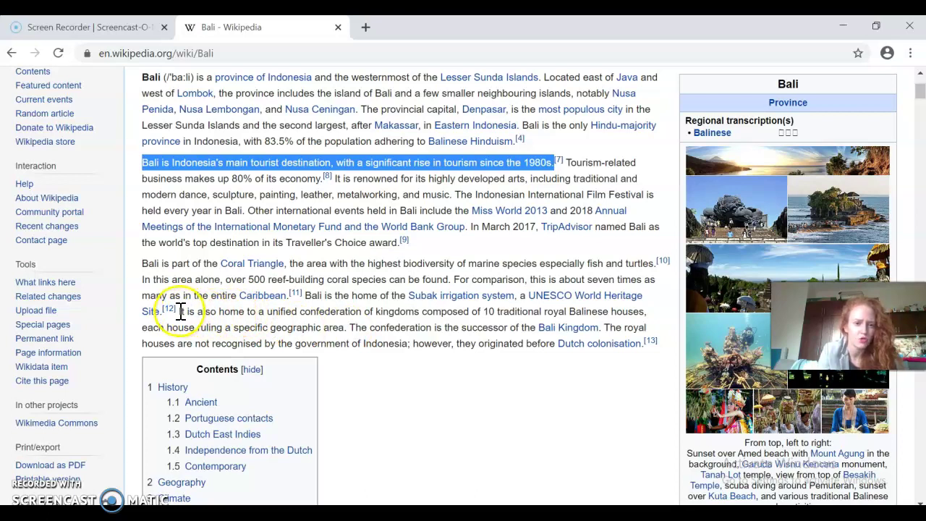
pyautogui.moveTo(179, 311); pyautogui.dragTo(353, 334)
pyautogui.hotkey('ctrl', 'c')
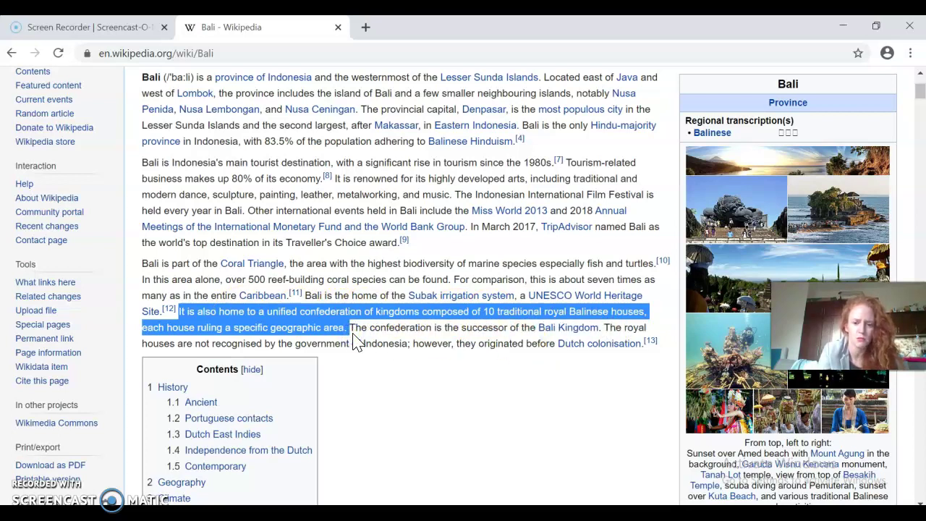
pyautogui.hotkey('alt', 'Tab')
# - Paste the royal-houses sentence as the third bullet and colour bullets 2 and 3 black
pyautogui.click(337, 321)
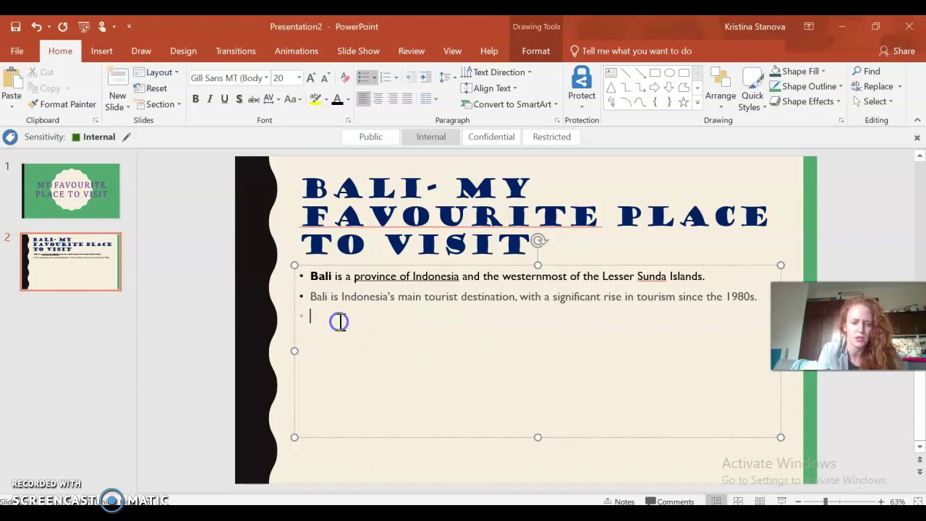
pyautogui.hotkey('ctrl', 'v')
pyautogui.moveTo(611, 334); pyautogui.dragTo(315, 297)
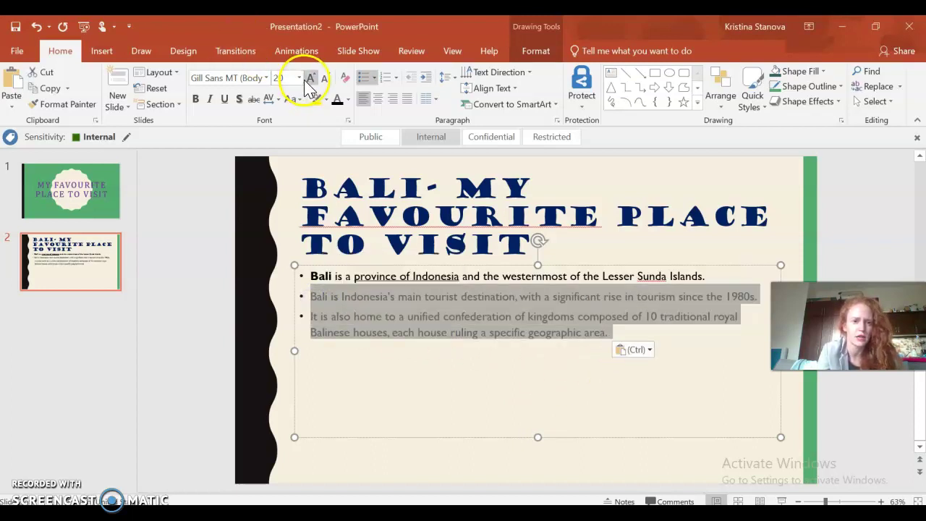
pyautogui.click(348, 100)
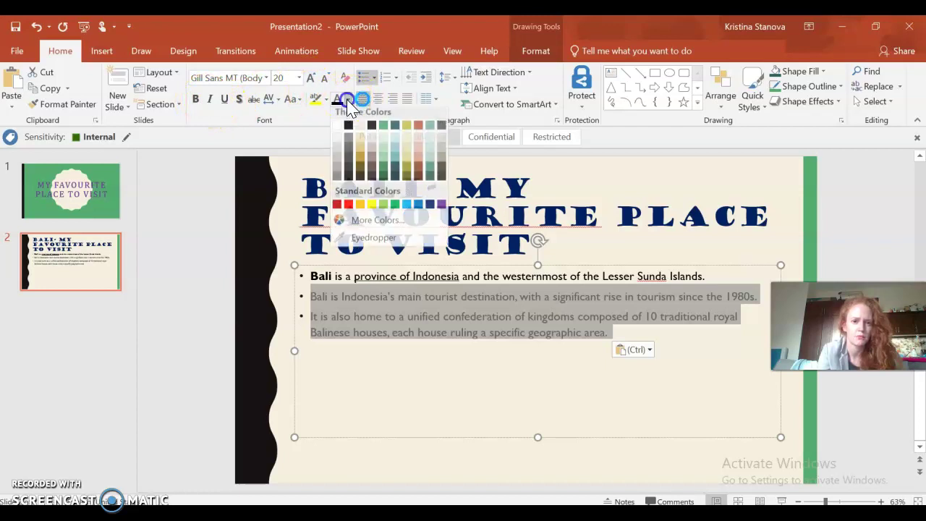
pyautogui.click(347, 140)
pyautogui.click(690, 318)
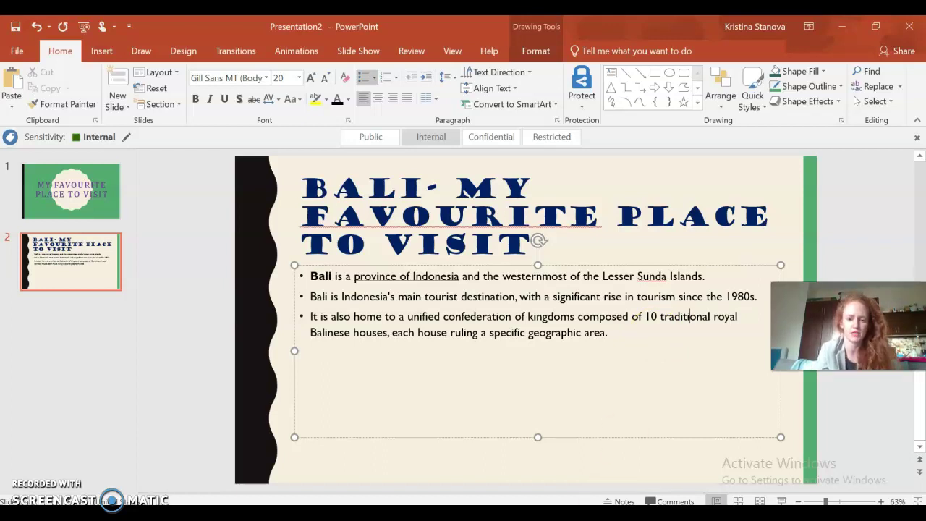
pyautogui.hotkey('alt', 'Tab')
# - Search Google Images for Bali and preview the Forbes 'Top 7 Reasons To Visit Bali' temple photo
pyautogui.scroll(3, 378, 213)
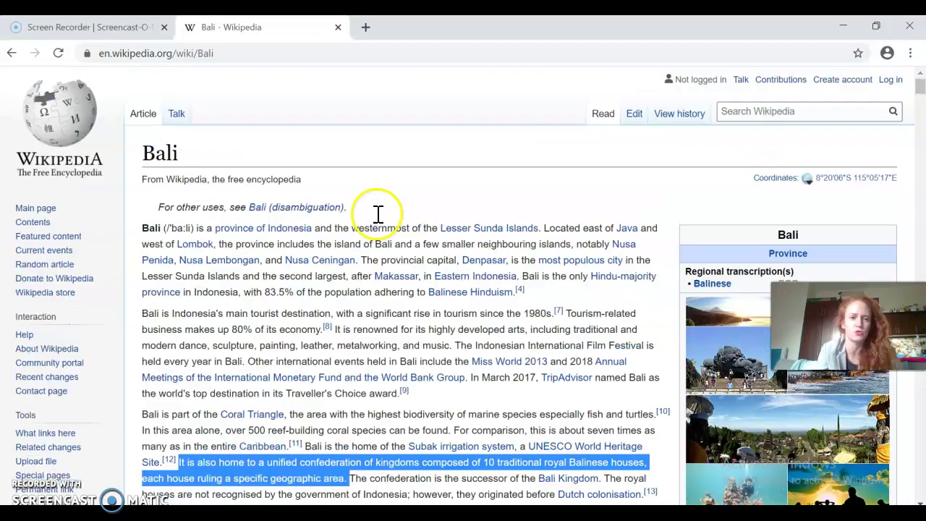
pyautogui.click(217, 52)
pyautogui.write('g')
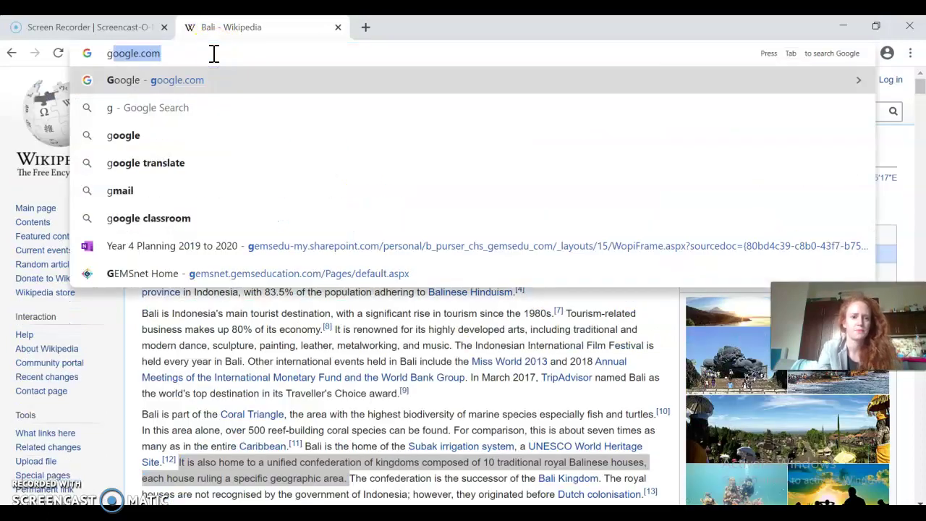
pyautogui.press('Return')
pyautogui.write('Bali')
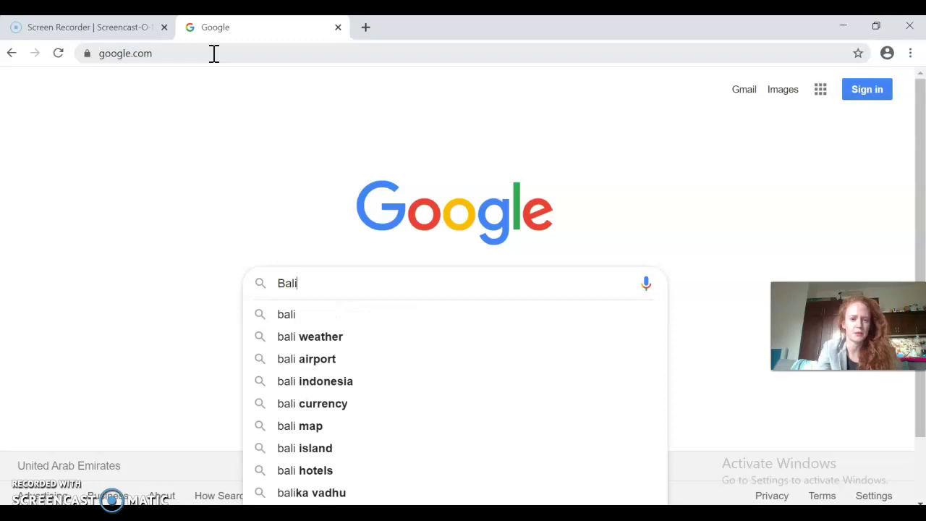
pyautogui.press('Return')
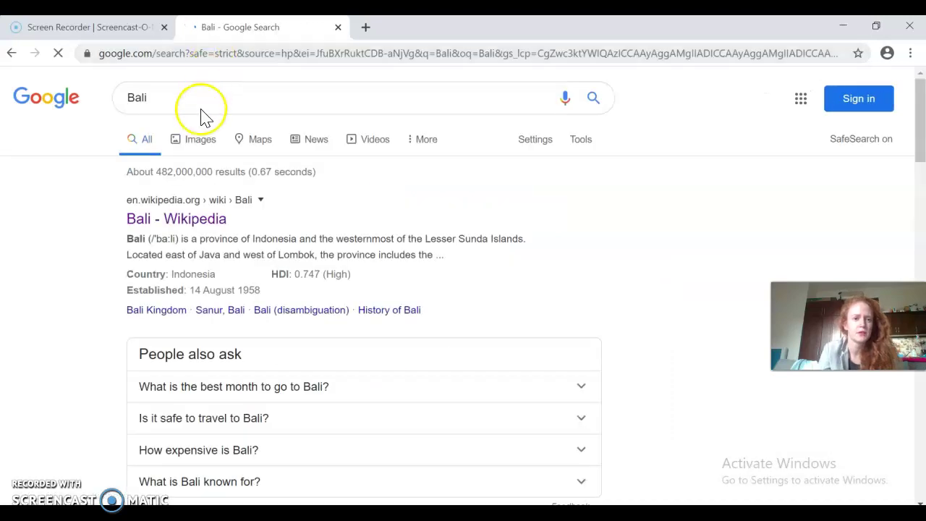
pyautogui.click(201, 141)
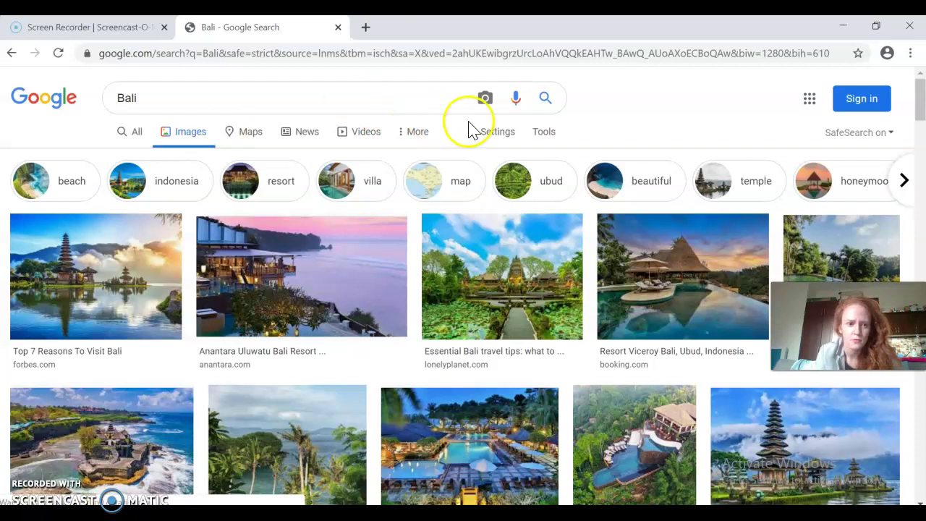
pyautogui.scroll(-3, 107, 277)
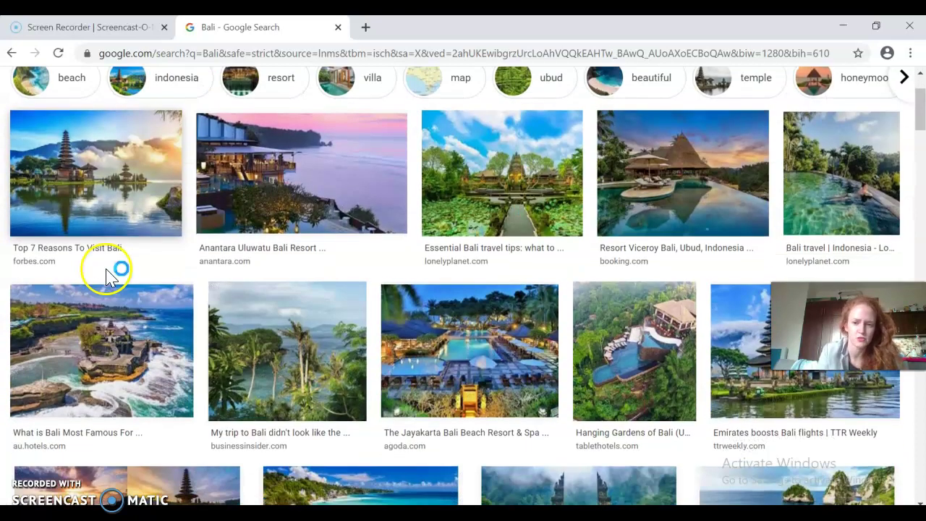
pyautogui.click(113, 205)
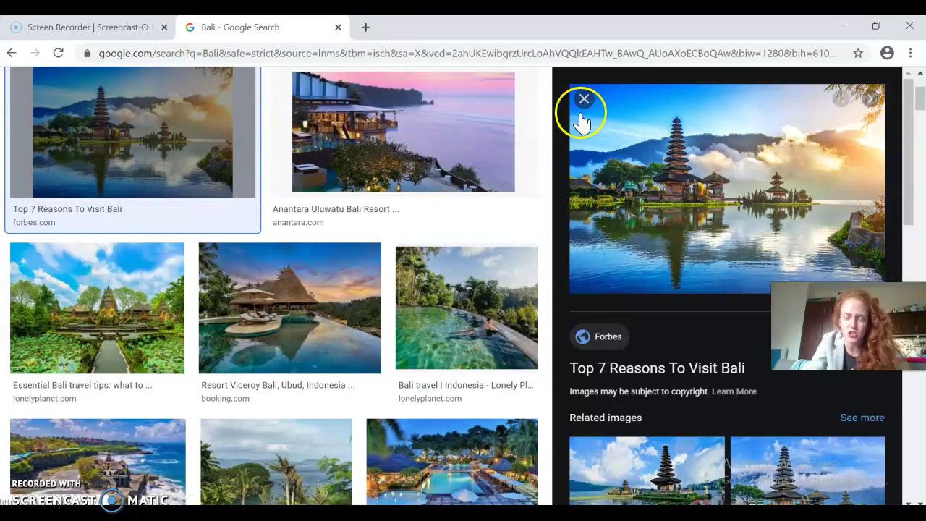
# - Save the Forbes Bali temple photo from Chrome into the Pictures folder as 'Bali picture'
pyautogui.rightClick(633, 153)
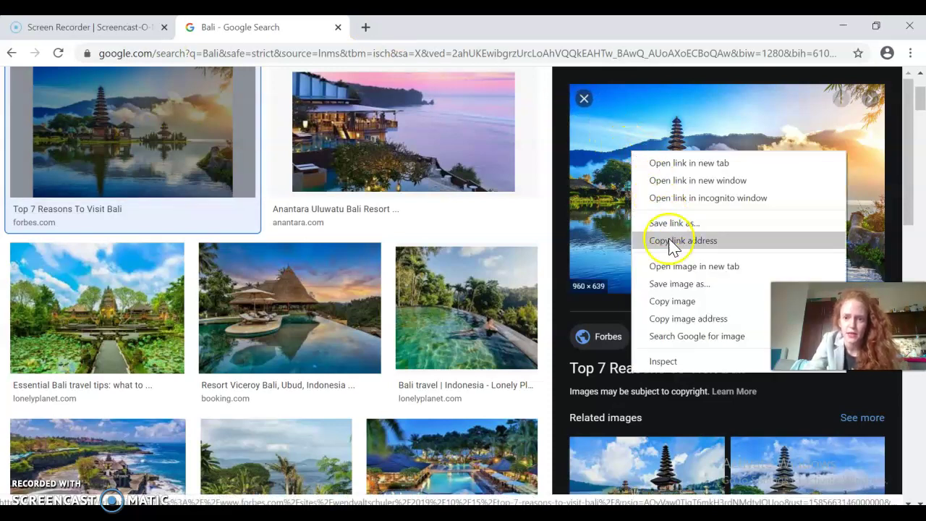
pyautogui.click(680, 284)
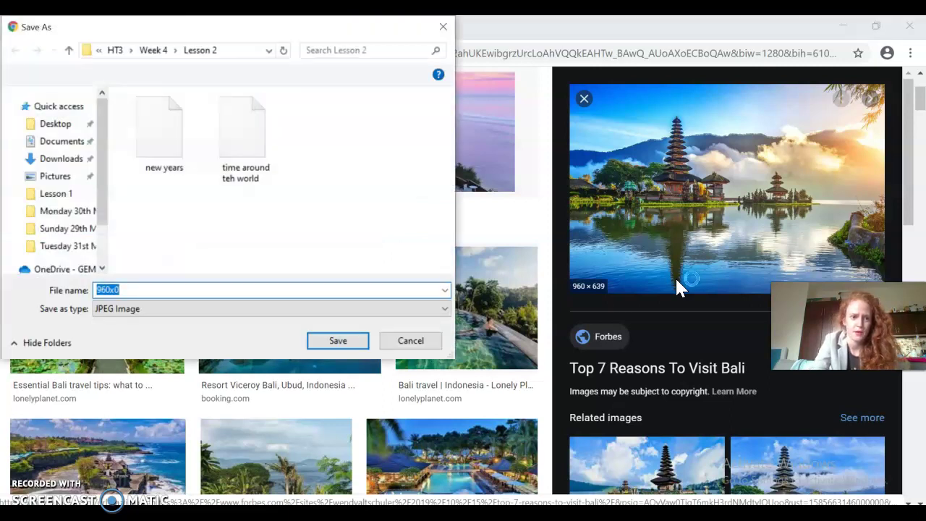
pyautogui.click(55, 180)
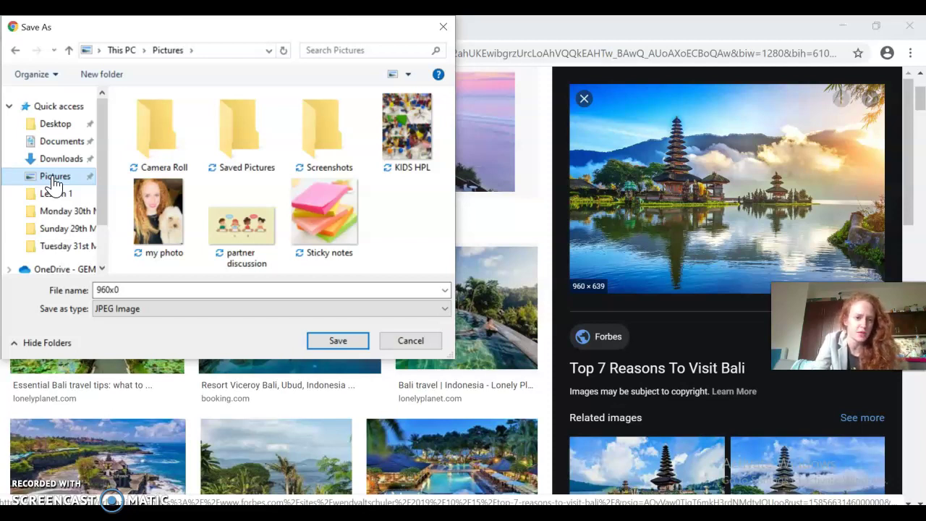
pyautogui.click(136, 292)
pyautogui.click(136, 293)
pyautogui.write('Bali')
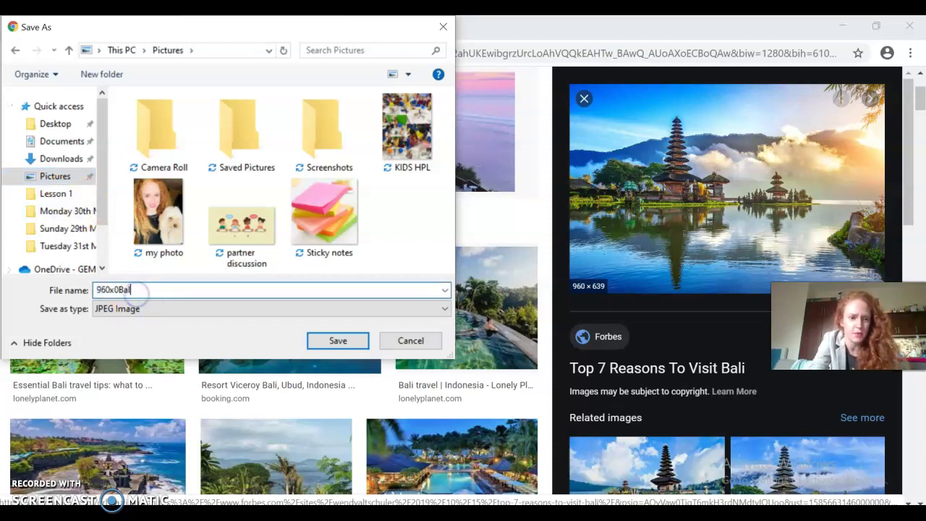
pyautogui.press('BackSpace')
pyautogui.press('BackSpace')
pyautogui.press('BackSpace')
pyautogui.press('BackSpace')
pyautogui.press('BackSpace')
pyautogui.press('BackSpace')
pyautogui.press('BackSpace')
pyautogui.press('BackSpace')
pyautogui.press('BackSpace')
pyautogui.write('Bali')
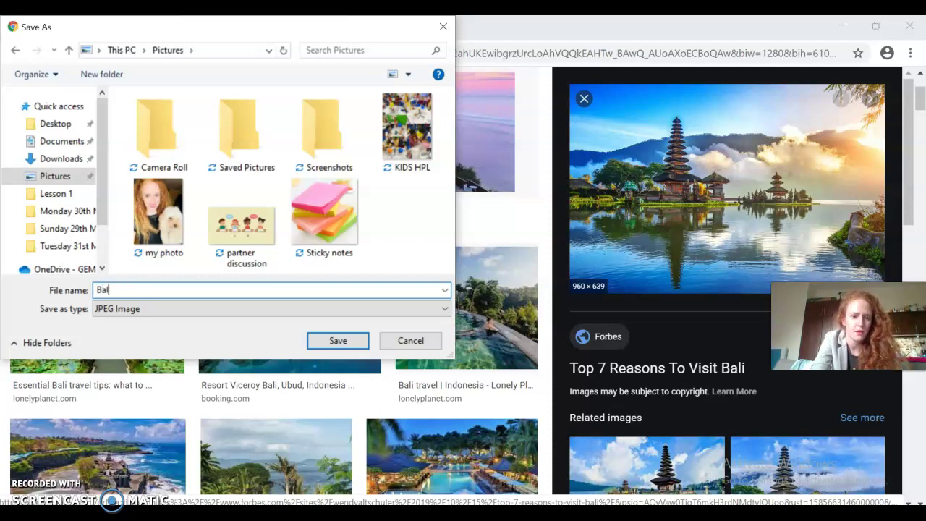
pyautogui.write(' picture')
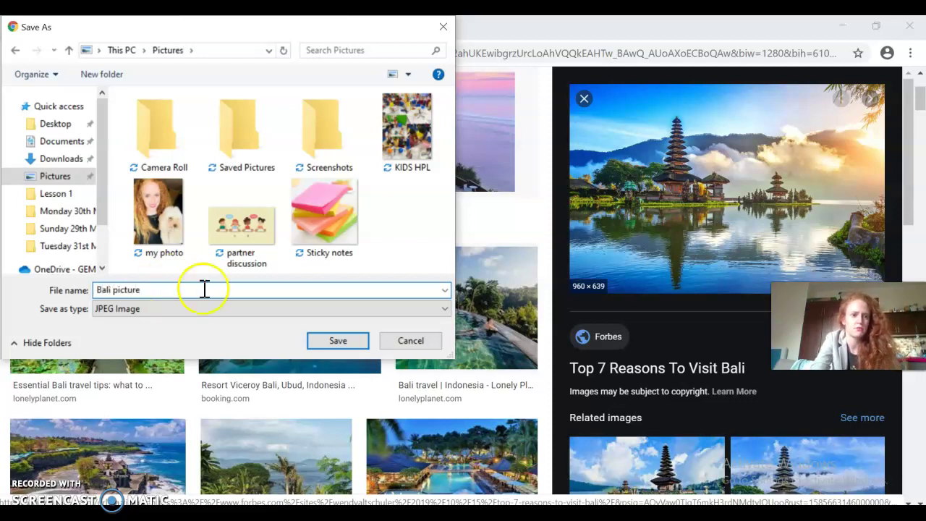
pyautogui.click(337, 341)
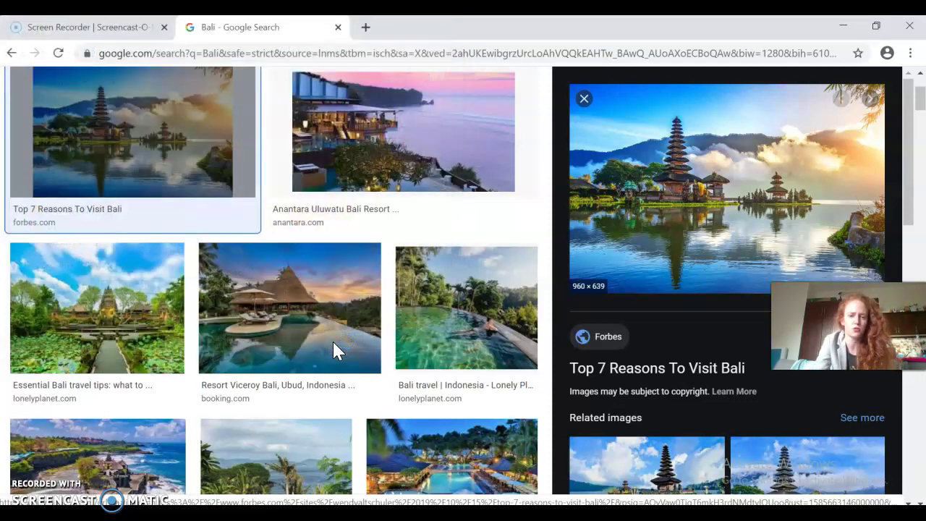
# - Drag 'Bali picture' from the Pictures folder in File Explorer onto slide 2
pyautogui.click(844, 27)
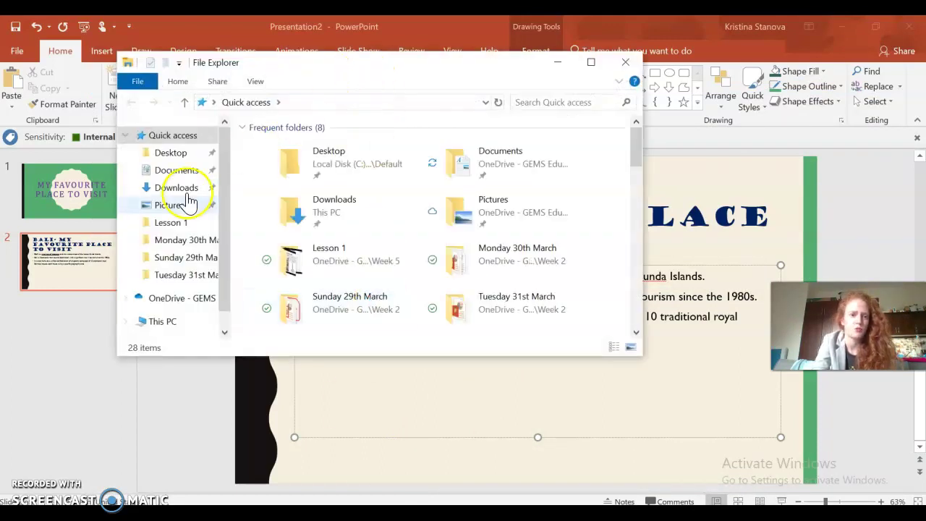
pyautogui.click(165, 209)
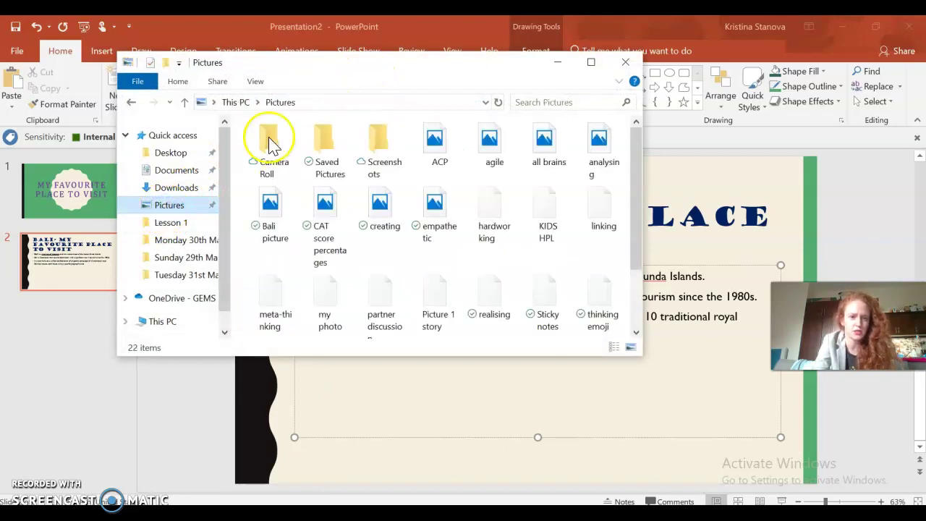
pyautogui.moveTo(376, 73); pyautogui.dragTo(210, 131)
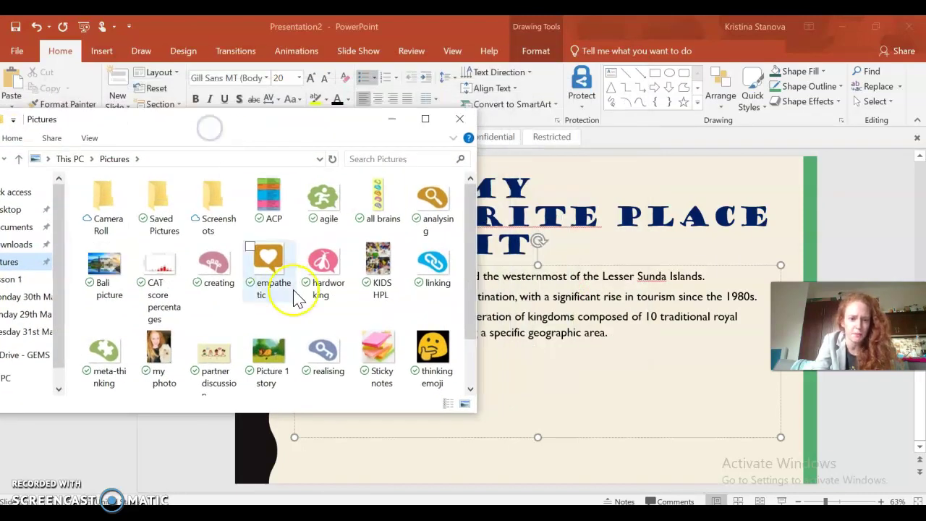
pyautogui.scroll(-1, 296, 293)
pyautogui.scroll(1, 295, 297)
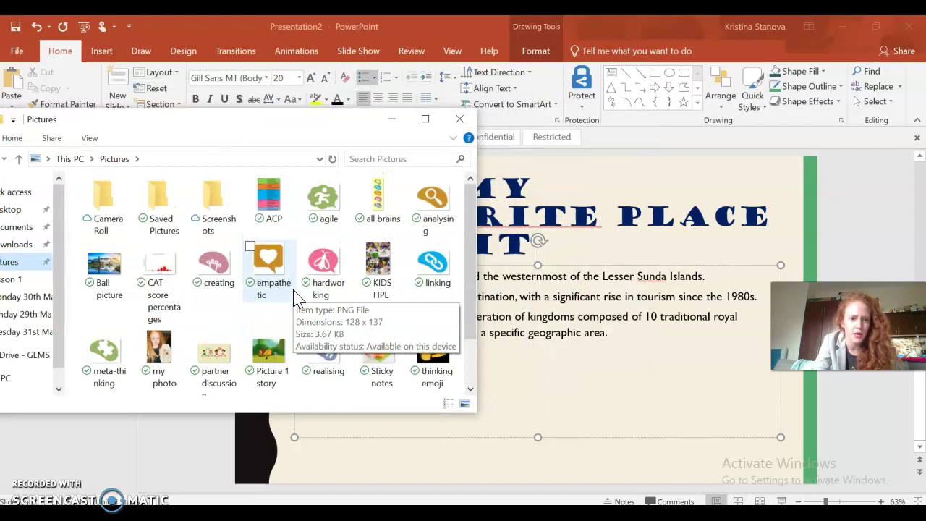
pyautogui.click(105, 267)
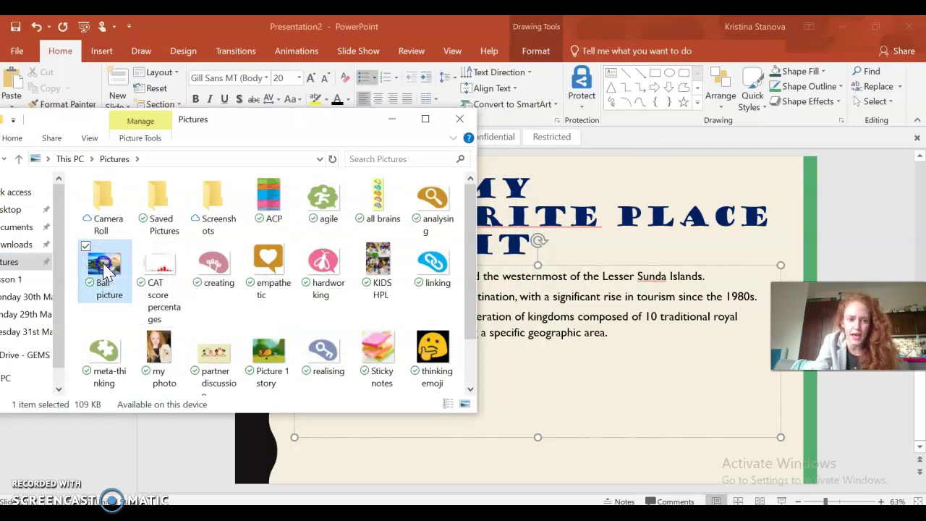
pyautogui.moveTo(105, 269); pyautogui.dragTo(534, 403)
# - Shrink the Bali photo to 12.57 × 6.41 cm, centre it below the bullets, then show slide 1
pyautogui.click(391, 118)
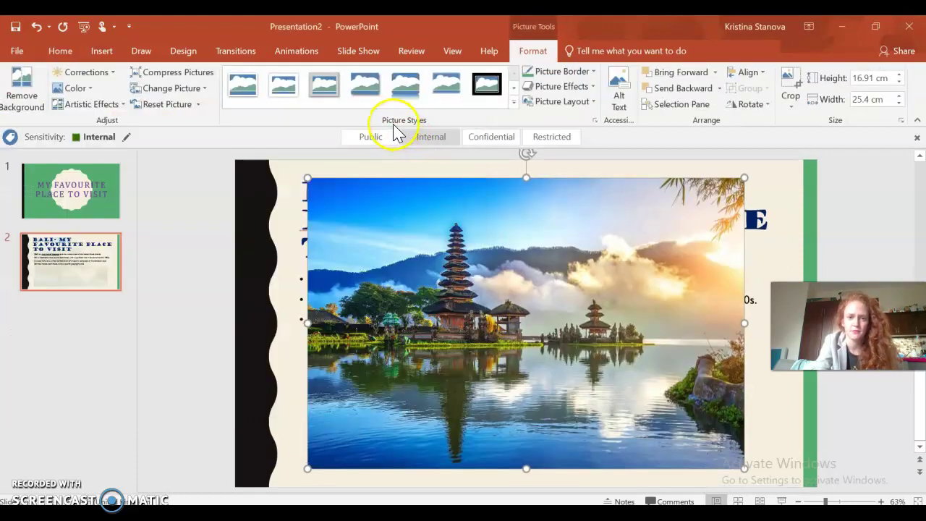
pyautogui.moveTo(527, 180); pyautogui.dragTo(526, 338)
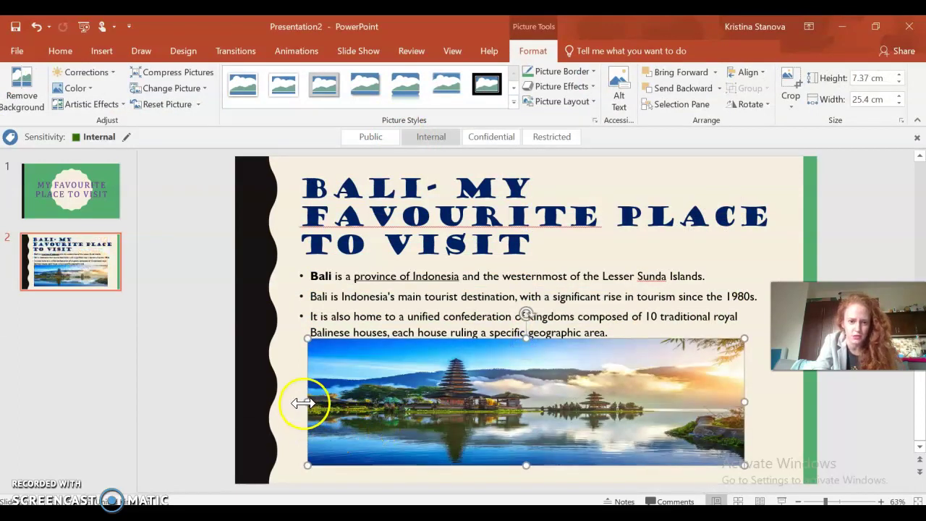
pyautogui.moveTo(304, 402); pyautogui.dragTo(497, 427)
pyautogui.moveTo(607, 414); pyautogui.dragTo(434, 426)
pyautogui.moveTo(571, 477); pyautogui.dragTo(524, 464)
pyautogui.moveTo(424, 407); pyautogui.dragTo(517, 403)
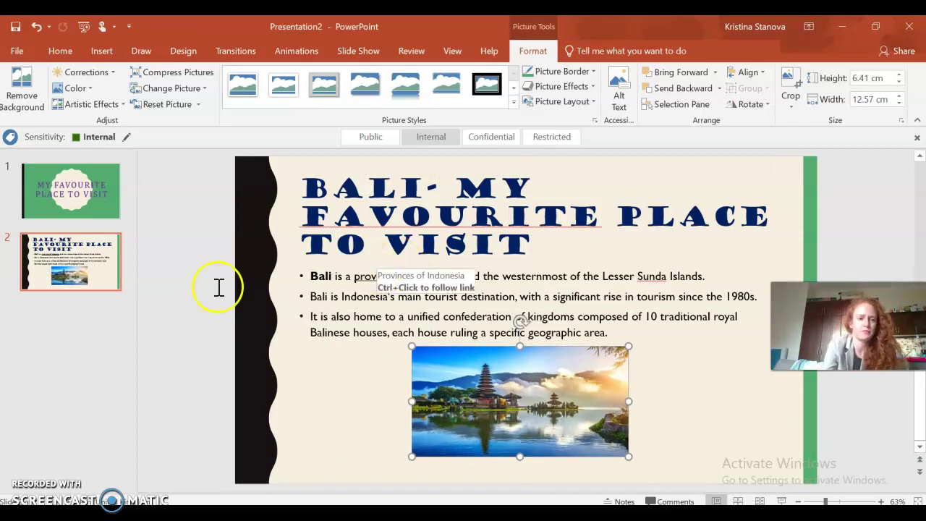
pyautogui.click(69, 199)
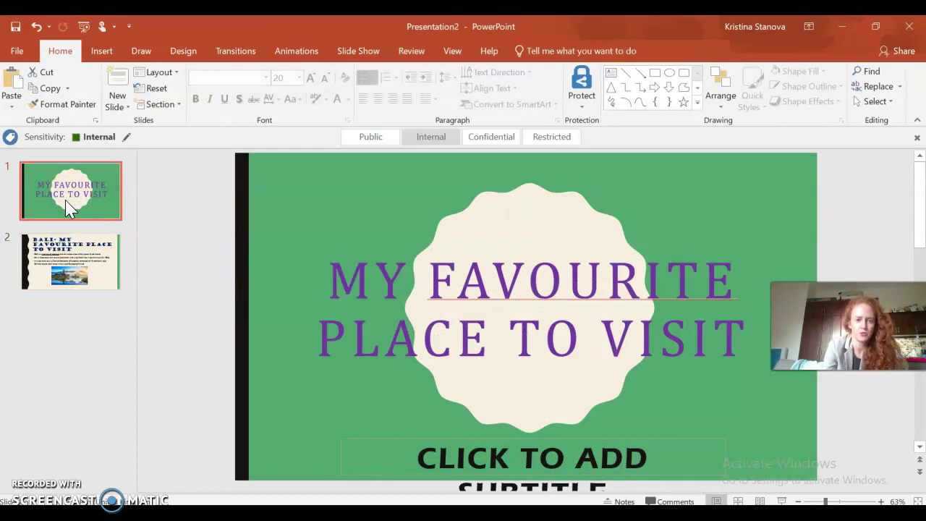
# - Return to slide 2 to check the centred Bali photo beneath the three bullets
pyautogui.click(84, 266)
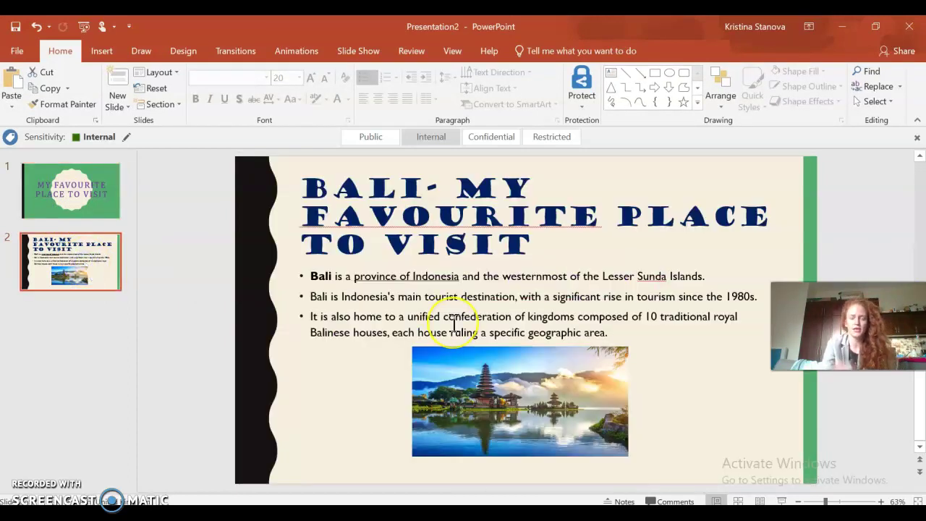